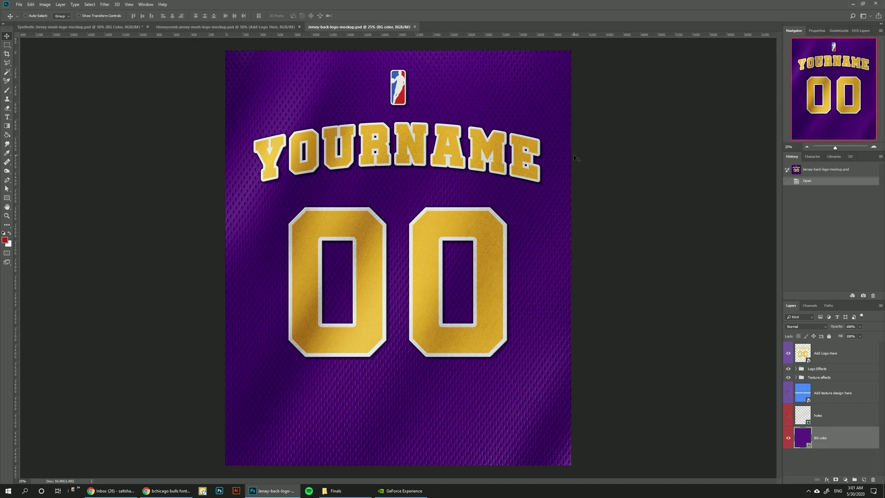
# Inspect the NBA logo and lettering of the jersey back mockup at 100% zoom and fit the whole image on screen again.
pyautogui.click(129, 4)
pyautogui.click(143, 83)
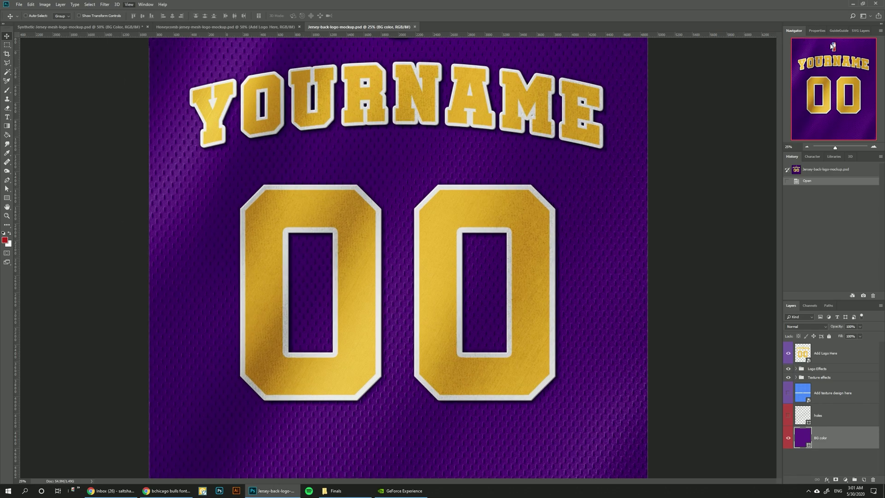
pyautogui.moveTo(838, 46); pyautogui.dragTo(828, 47)
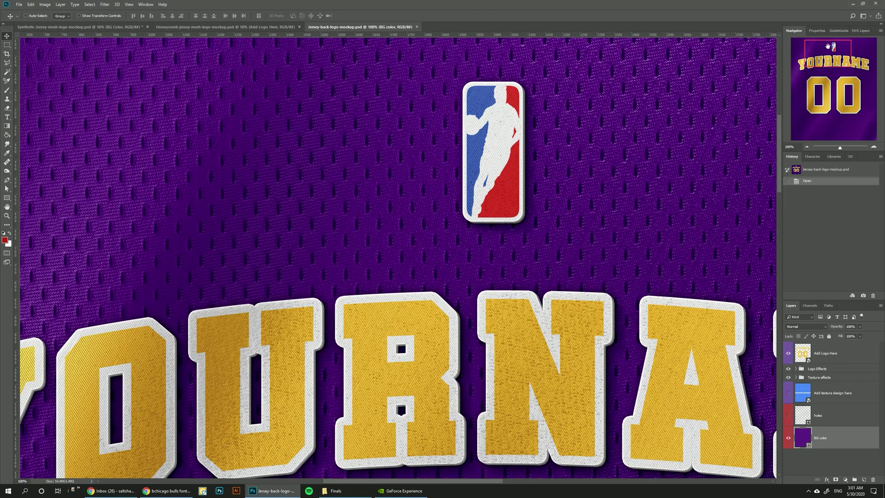
pyautogui.click(838, 148)
pyautogui.hotkey('ctrl', '0')
# Switch to the synthetic jersey mesh mockup and open the contents of its Add Logo Here smart object.
pyautogui.hotkey('ctrl', 'Tab')
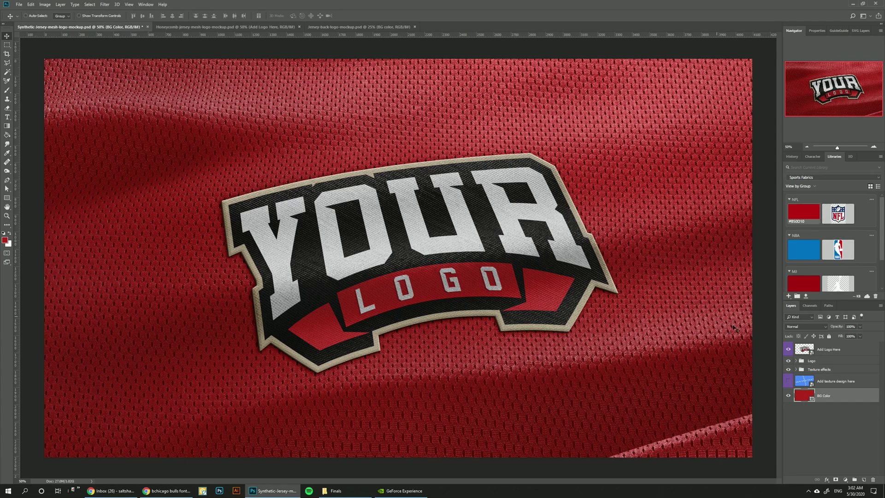
pyautogui.click(843, 355)
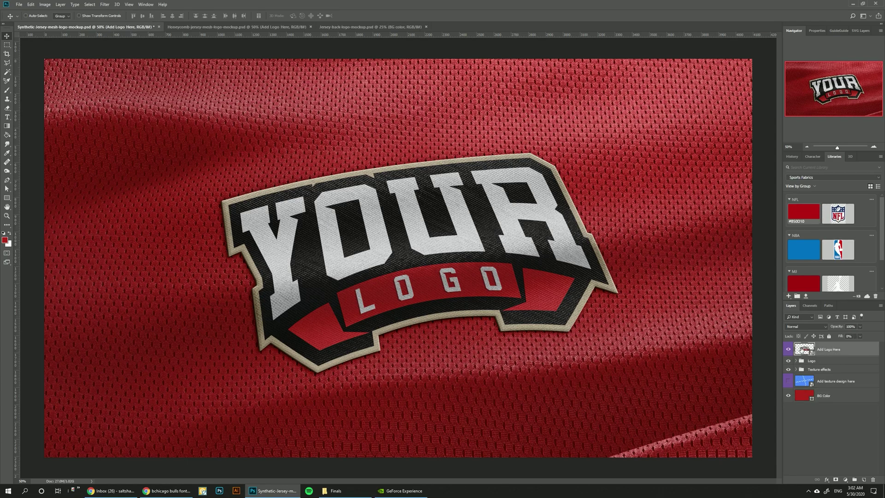
pyautogui.doubleClick(804, 350)
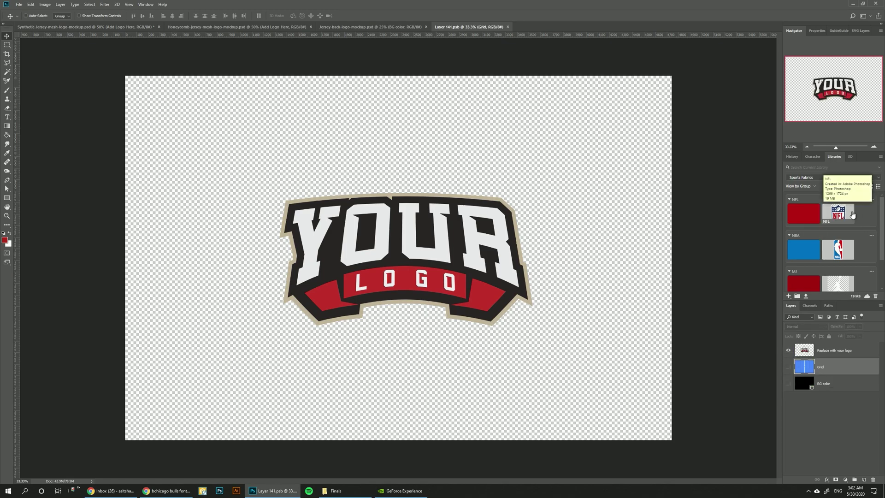
# Open the NFL library graphic, copy its NFL group into the logo smart object and close the NFL document.
pyautogui.doubleClick(838, 213)
pyautogui.moveTo(540, 27); pyautogui.dragTo(246, 200)
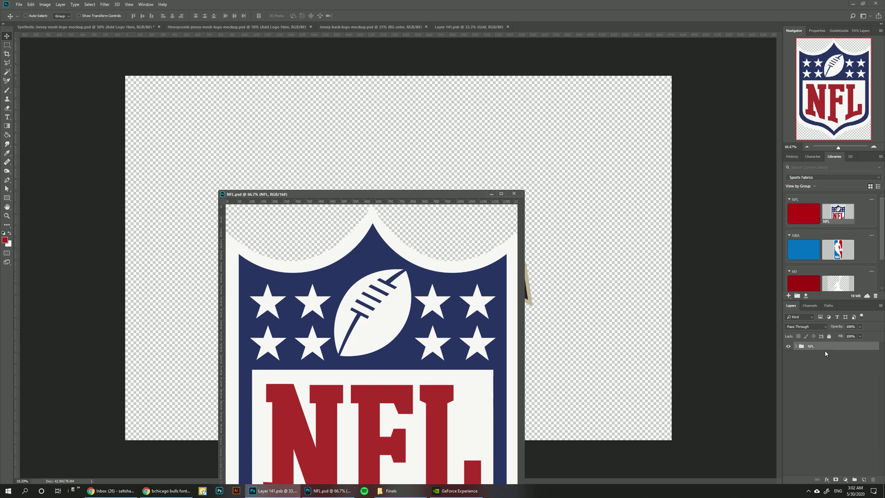
pyautogui.moveTo(818, 350); pyautogui.dragTo(408, 234)
pyautogui.click(435, 183)
pyautogui.click(525, 197)
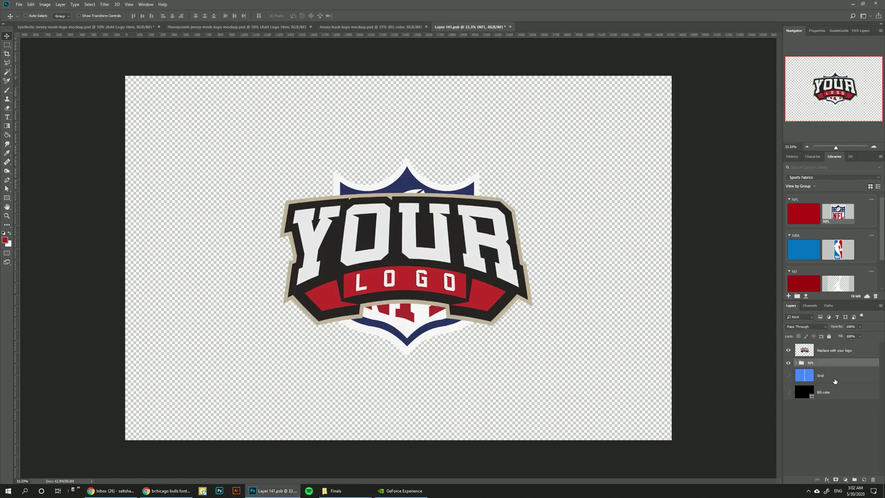
# Hide the Replace with your logo layer, save the smart object and return to the synthetic jersey mockup.
pyautogui.click(788, 350)
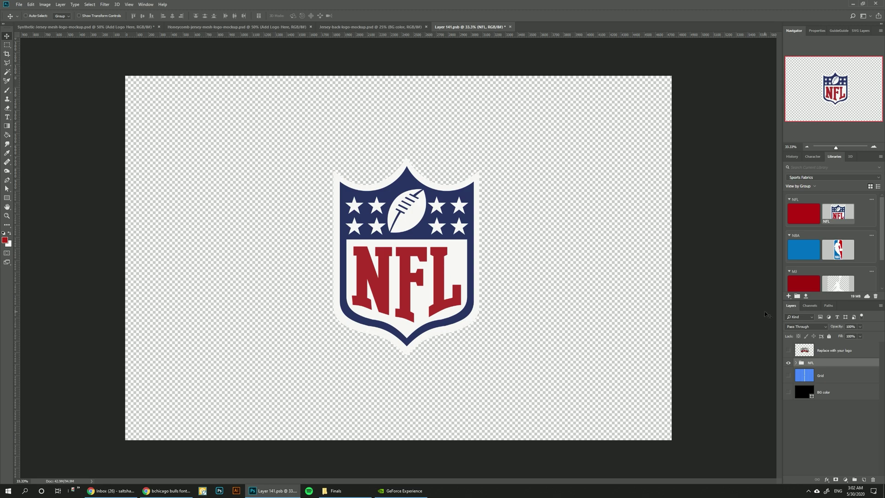
pyautogui.hotkey('ctrl', 's')
pyautogui.hotkey('ctrl', 'Tab')
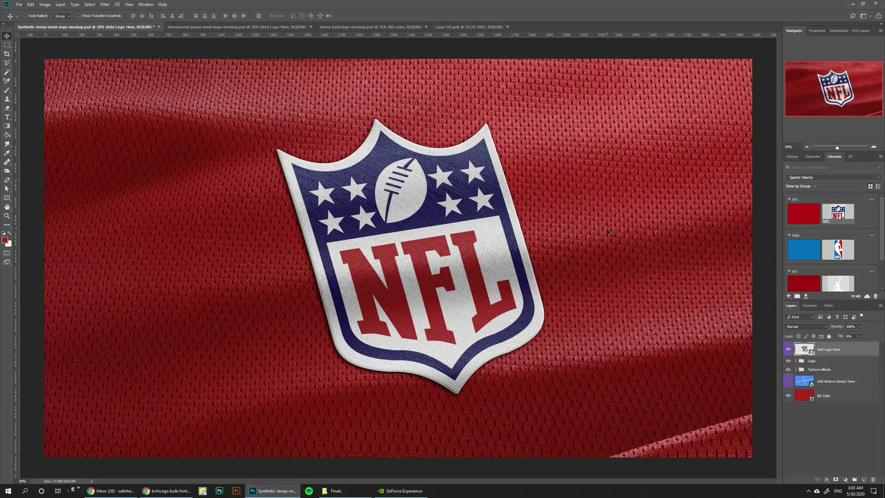
# Hide the Add Logo Here layer and the Logo group, and show the Add texture design here layer.
pyautogui.click(788, 348)
pyautogui.click(811, 360)
pyautogui.click(788, 361)
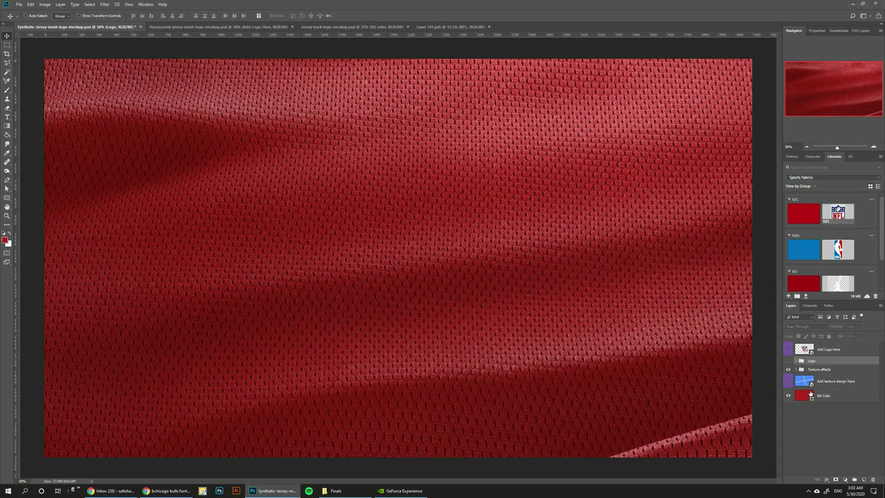
pyautogui.click(819, 383)
pyautogui.click(787, 380)
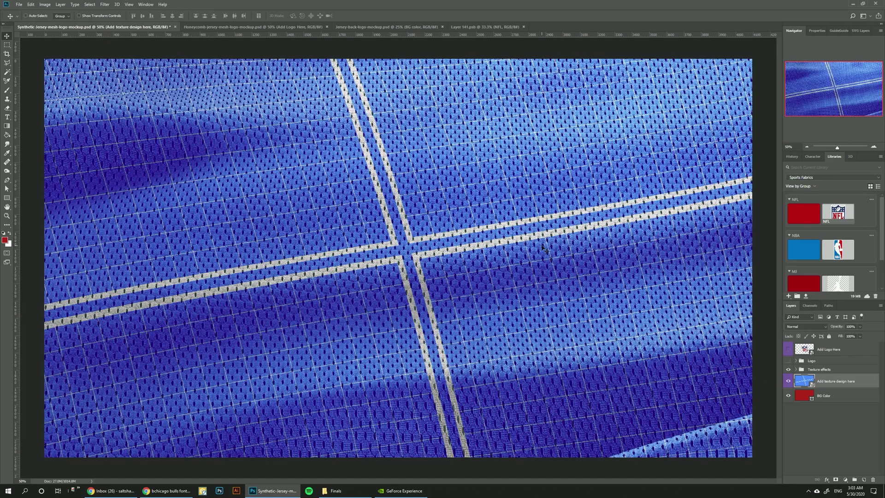
# Open the Add texture design here smart object and place the NFL library graphic above Layer 3, centred on the canvas.
pyautogui.doubleClick(804, 380)
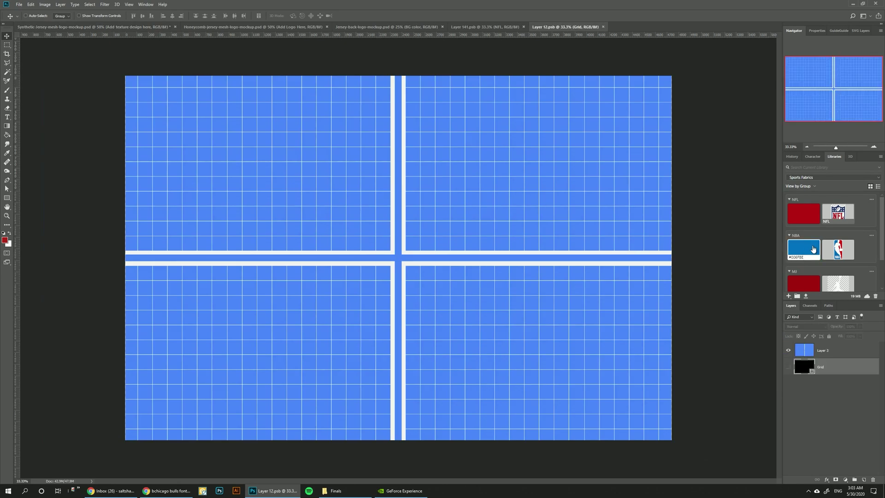
pyautogui.moveTo(849, 213); pyautogui.dragTo(414, 240)
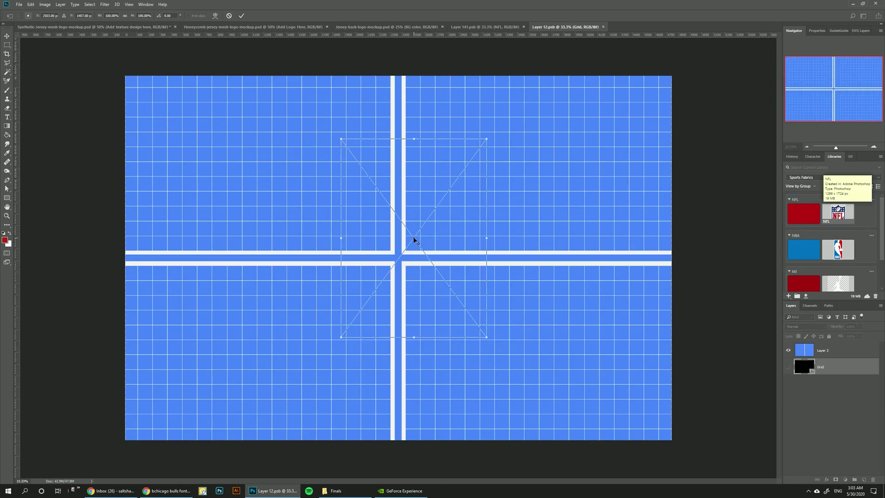
pyautogui.press('Return')
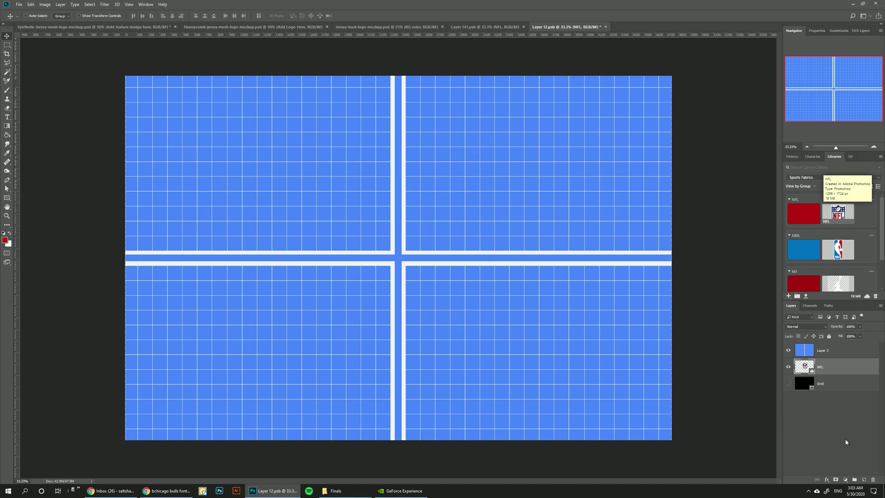
pyautogui.moveTo(820, 369); pyautogui.dragTo(820, 349)
pyautogui.moveTo(460, 236); pyautogui.dragTo(420, 246)
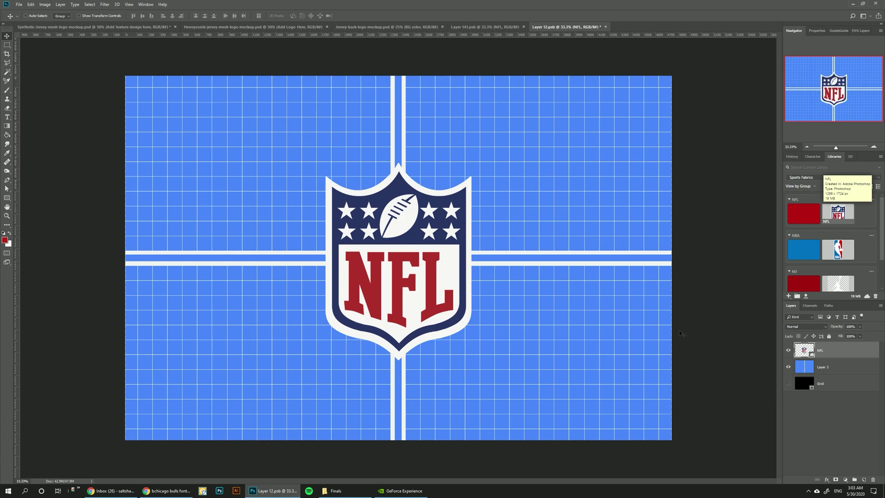
# Hide the Layer 3 grid, save the texture smart object and return to the synthetic jersey mockup.
pyautogui.click(789, 367)
pyautogui.hotkey('ctrl', 's')
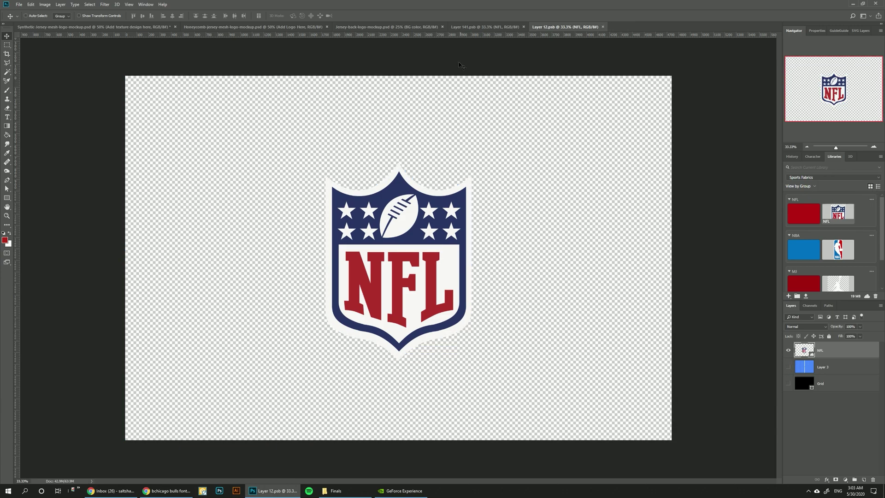
pyautogui.hotkey('ctrl', 'Tab')
# Examine the upper part of the NFL print on the mesh fabric at 100% zoom.
pyautogui.click(129, 5)
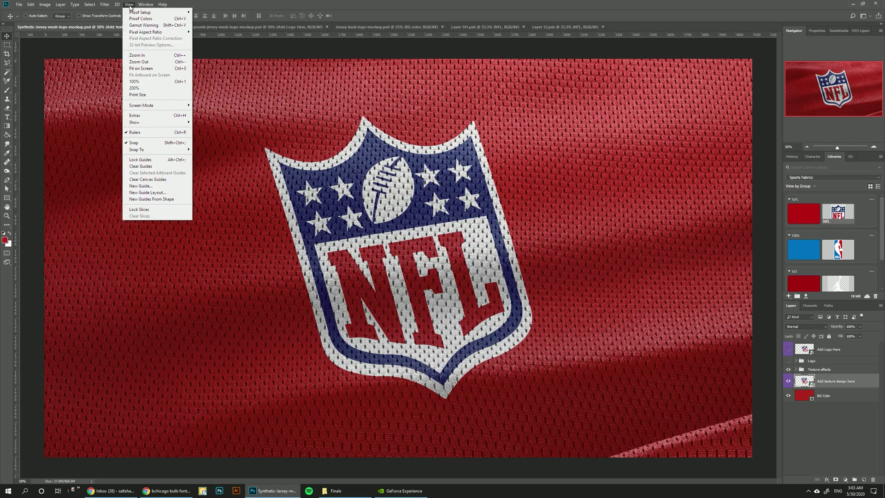
pyautogui.click(134, 81)
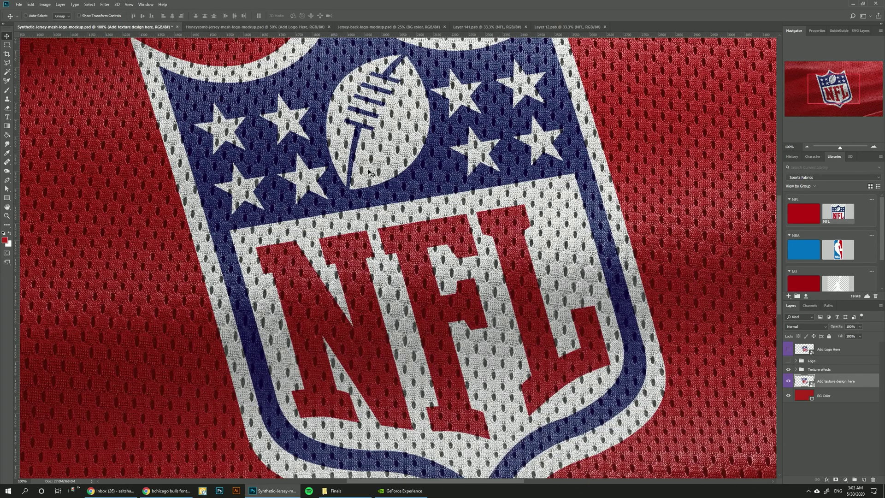
pyautogui.moveTo(835, 88); pyautogui.dragTo(828, 84)
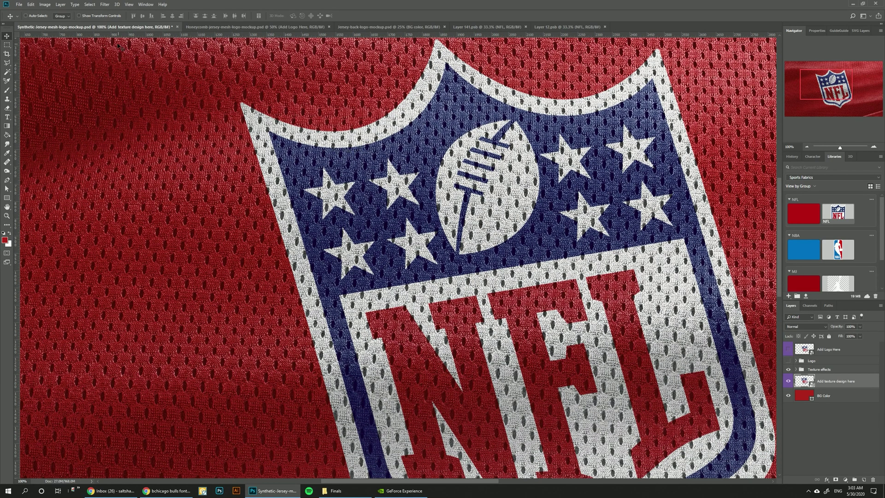
# Set up a slight Gaussian Blur on the Add texture design here layer, fine-tuning the small radius by comparing with the preview off.
pyautogui.click(104, 4)
pyautogui.moveTo(138, 89)
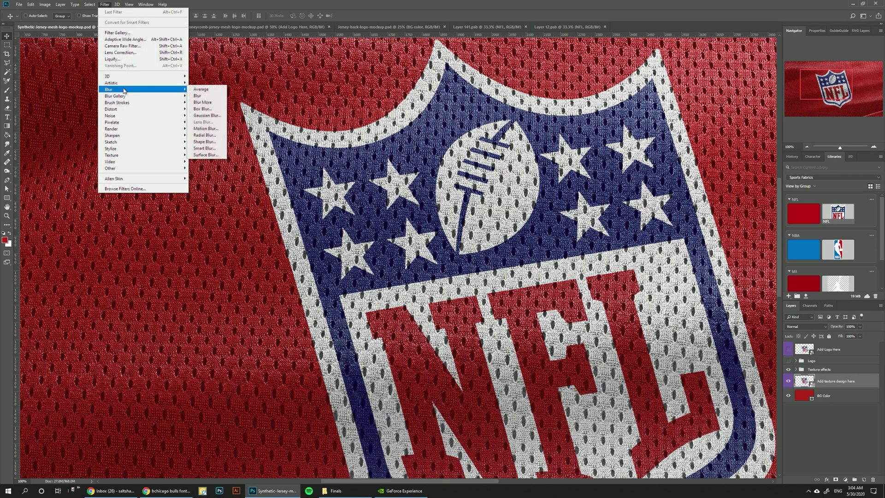
pyautogui.click(217, 116)
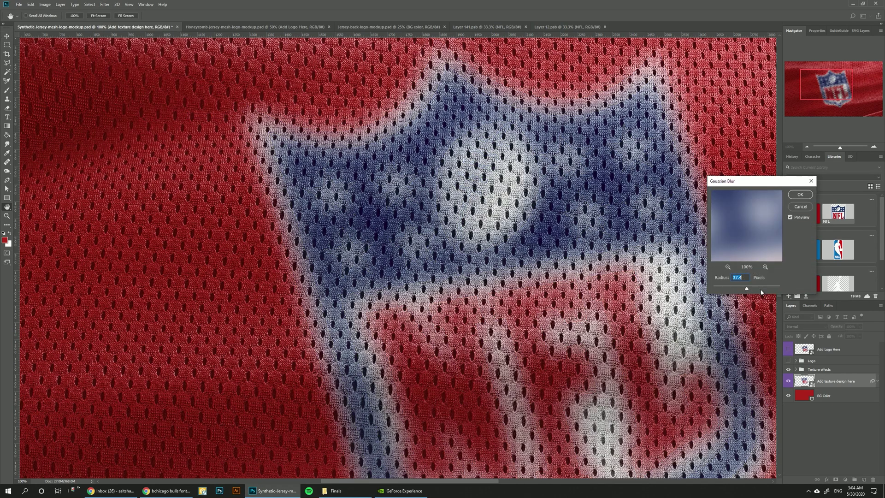
pyautogui.click(716, 289)
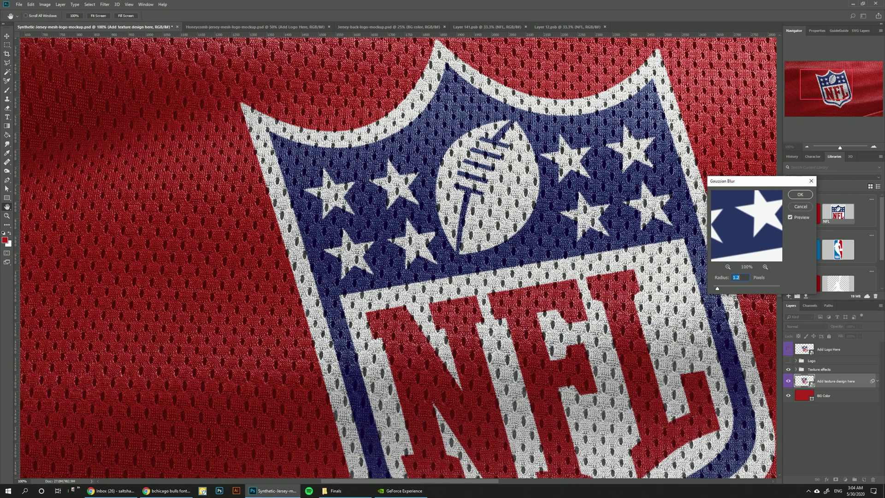
pyautogui.click(721, 289)
pyautogui.moveTo(722, 289); pyautogui.dragTo(720, 289)
pyautogui.click(795, 222)
pyautogui.click(790, 218)
pyautogui.click(714, 288)
pyautogui.click(789, 217)
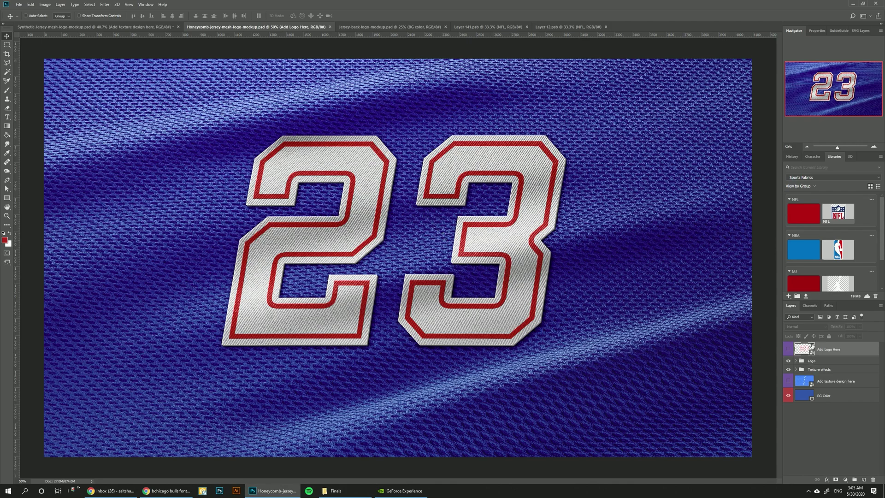
# Open the honeycomb jersey mockup's Add Logo Here smart object and change the number text to 88.
pyautogui.doubleClick(809, 348)
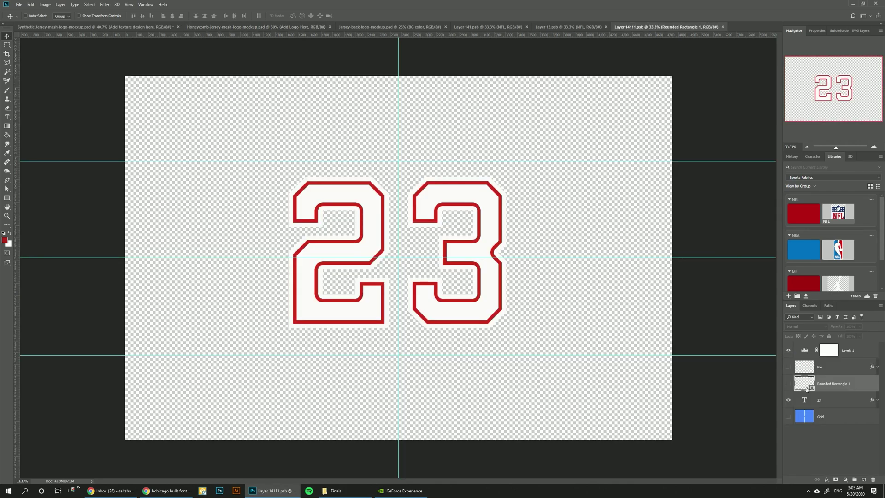
pyautogui.doubleClick(804, 399)
pyautogui.click(387, 221)
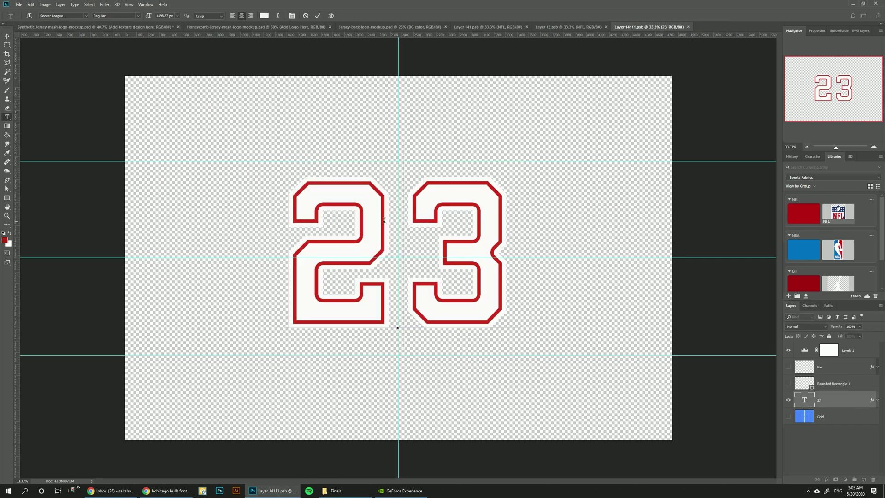
pyautogui.moveTo(332, 220); pyautogui.dragTo(498, 229)
pyautogui.write('88')
pyautogui.hotkey('ctrl', 'a')
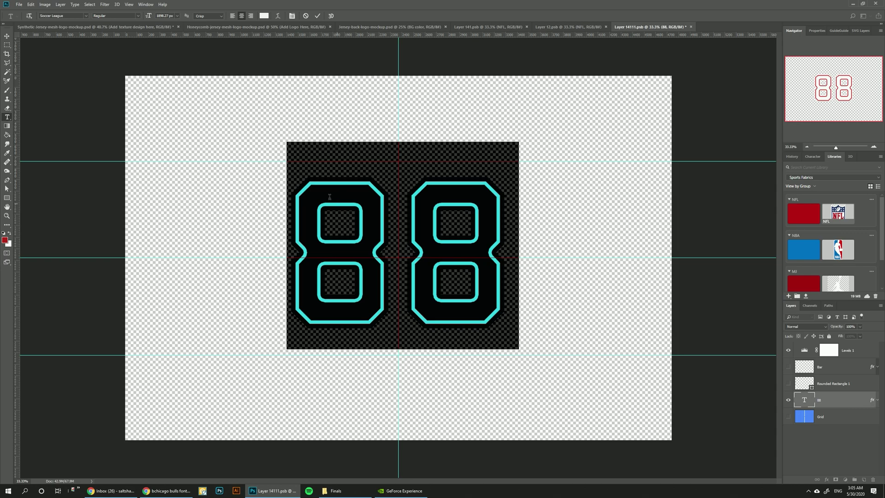
# View the Soccer League font page in the browser, save the number smart object and show the updated honeycomb jersey mockup.
pyautogui.hotkey('alt', 'Tab')
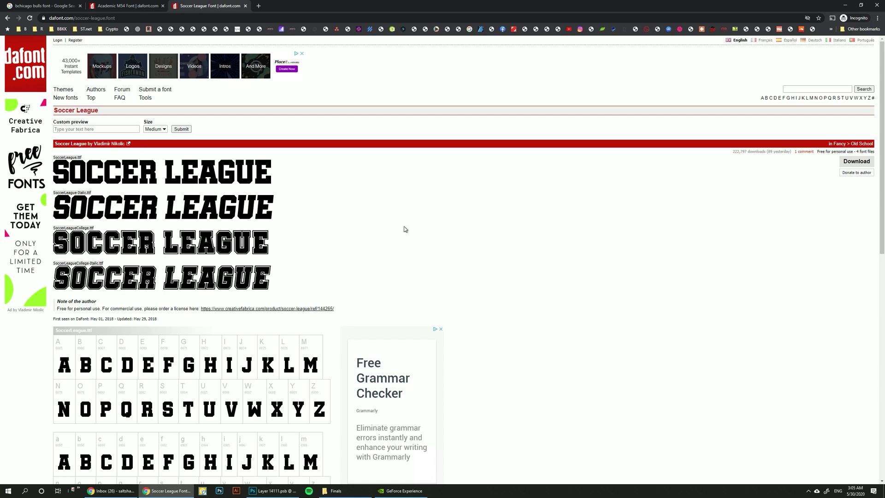
pyautogui.hotkey('alt', 'Tab')
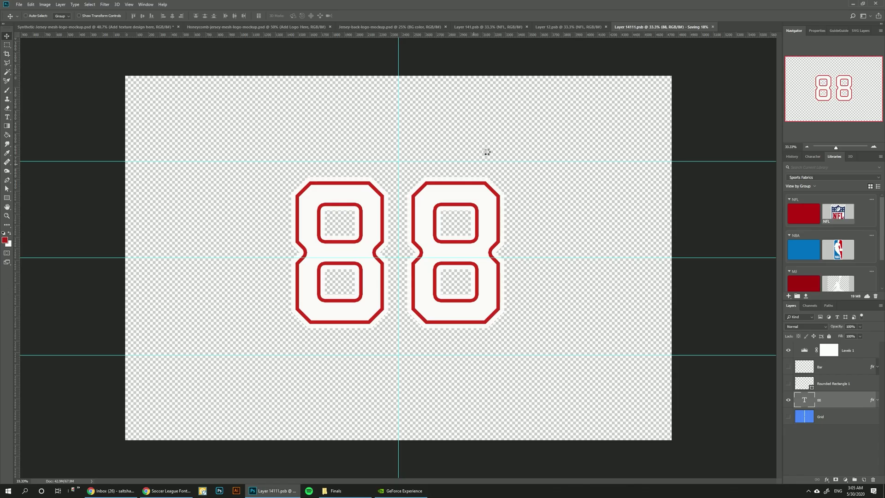
pyautogui.click(213, 27)
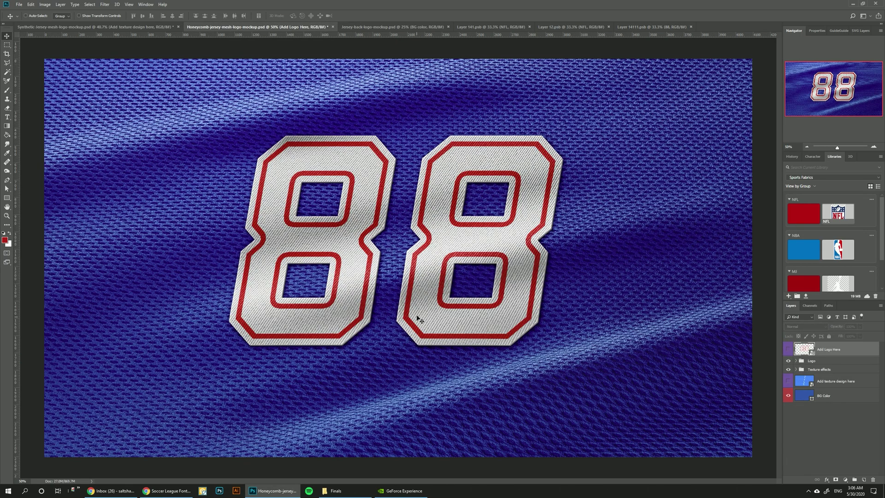
# Open the NBA library graphic in a floating window and copy its NBA group into the number smart object.
pyautogui.click(652, 27)
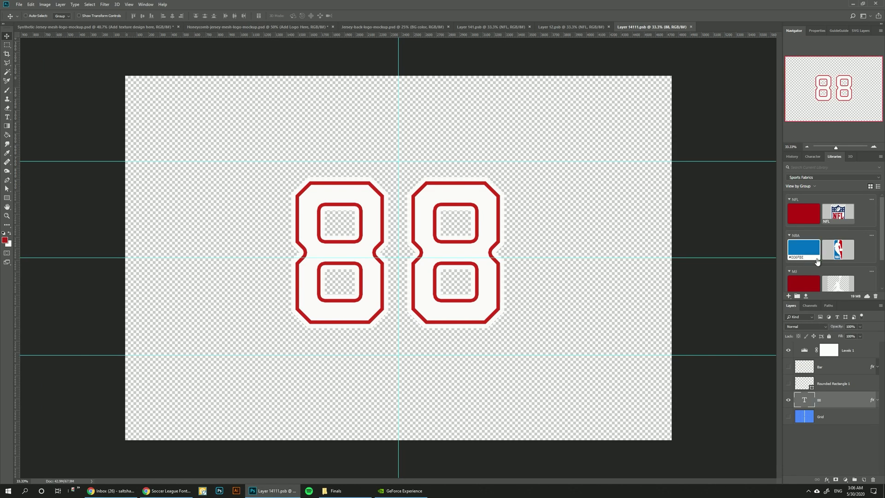
pyautogui.doubleClick(838, 248)
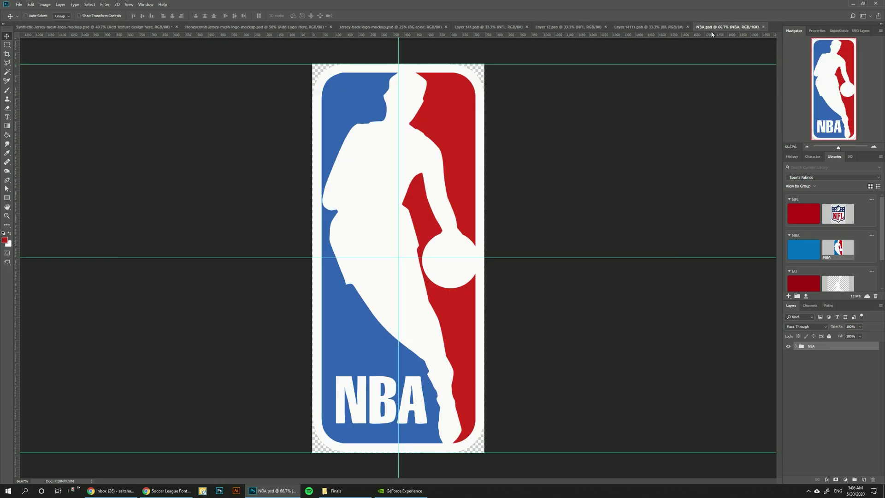
pyautogui.moveTo(729, 27); pyautogui.dragTo(102, 198)
pyautogui.moveTo(802, 347); pyautogui.dragTo(420, 233)
pyautogui.click(433, 182)
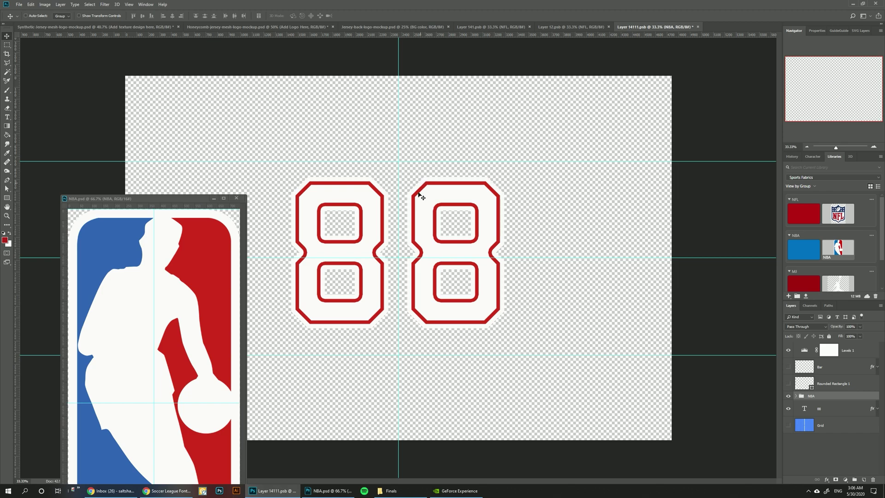
# Position the NBA logo at the centre guides over the number 88 and close the NBA source document.
pyautogui.moveTo(428, 189); pyautogui.dragTo(430, 212)
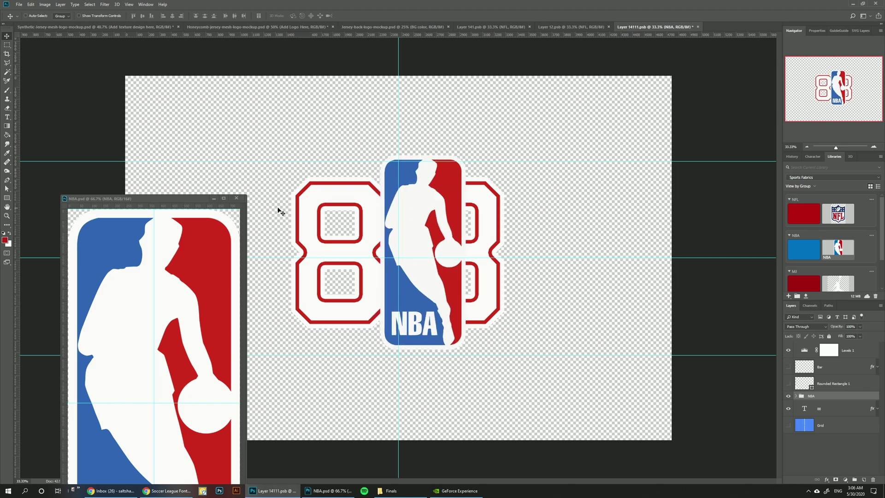
pyautogui.click(236, 198)
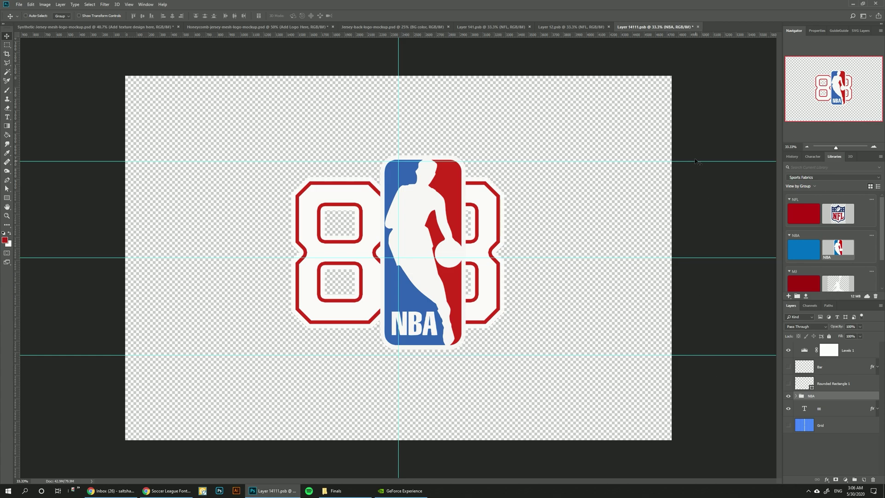
pyautogui.moveTo(444, 187); pyautogui.dragTo(428, 194)
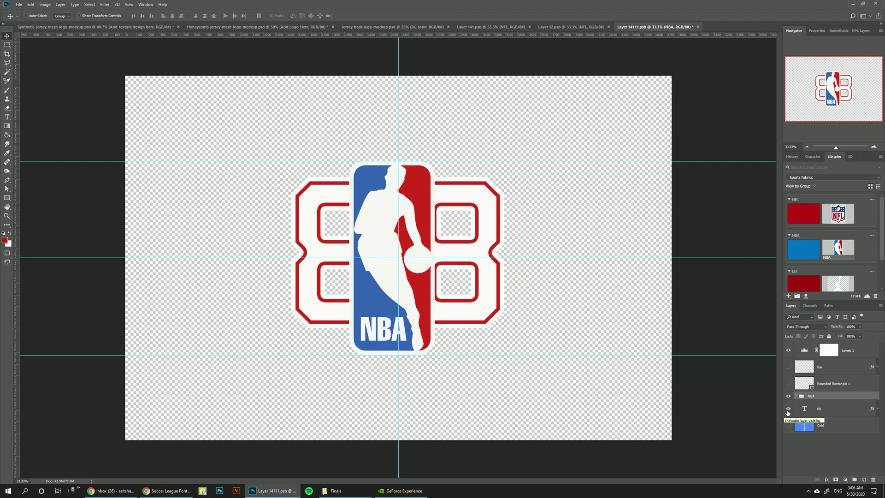
# Hide the 88 text layer in the logo smart object, save it and return to the honeycomb jersey mockup.
pyautogui.click(788, 409)
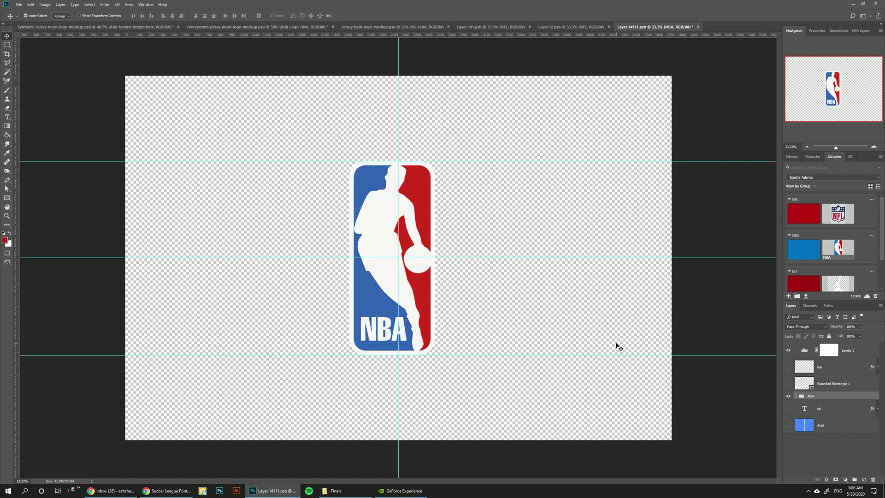
pyautogui.hotkey('ctrl', 's')
pyautogui.click(232, 28)
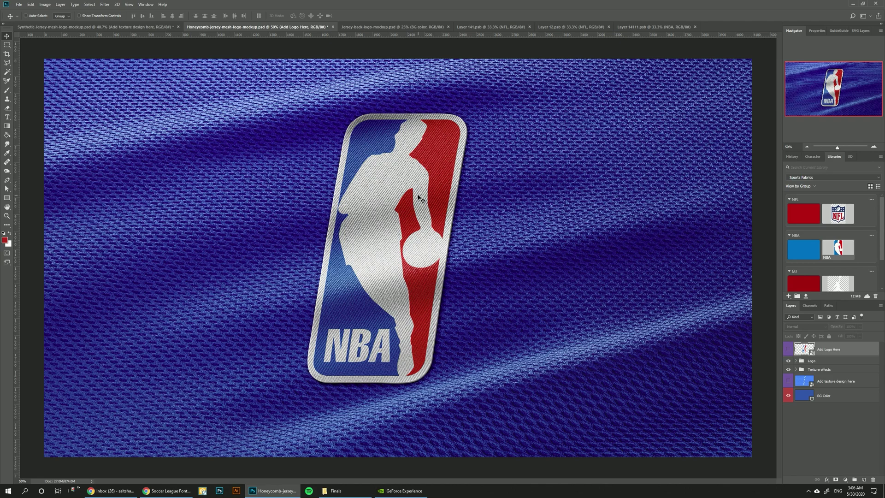
pyautogui.click(129, 4)
pyautogui.click(527, 3)
# Recolour the BG Color layer with the NBA library blue, followed by the MJ library red.
pyautogui.click(825, 396)
pyautogui.click(804, 249)
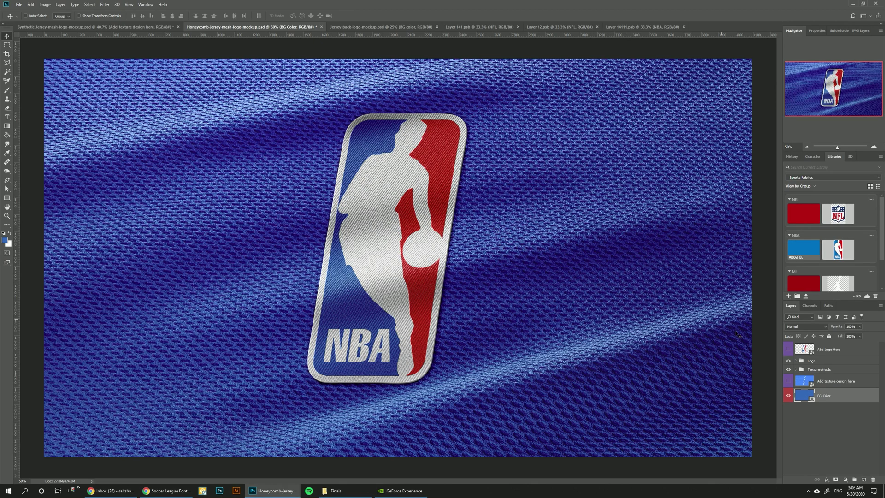
pyautogui.click(804, 284)
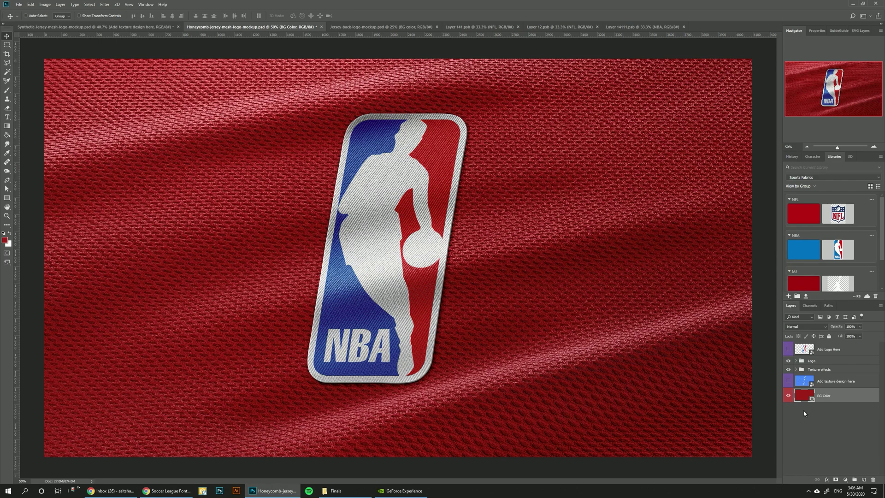
pyautogui.doubleClick(806, 397)
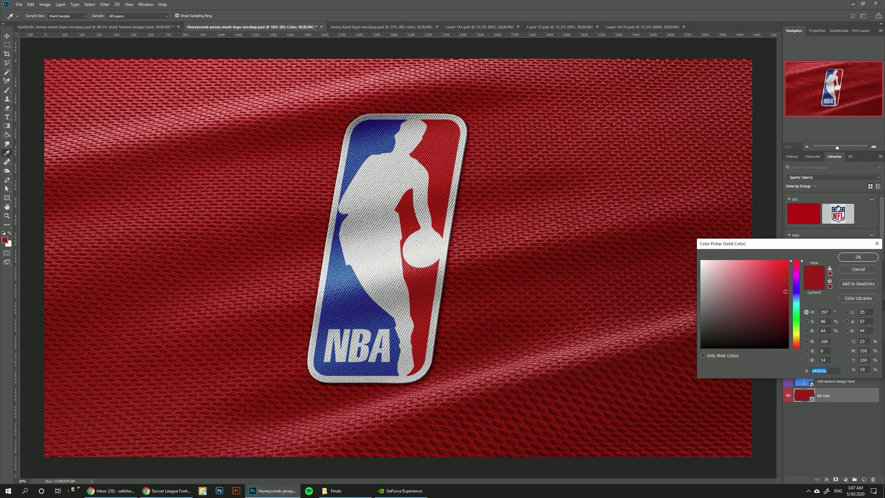
pyautogui.click(797, 340)
pyautogui.moveTo(795, 291); pyautogui.dragTo(761, 281)
pyautogui.click(762, 279)
pyautogui.press('Escape')
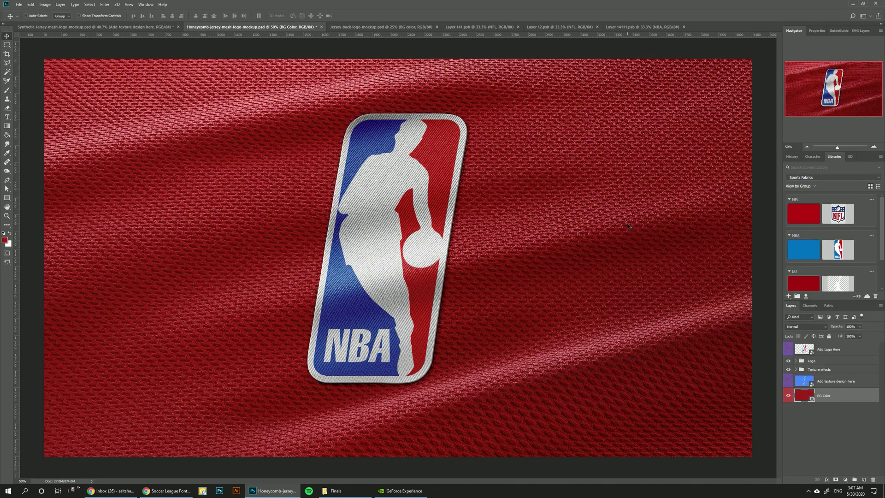
# Show the Add texture design here layer in place of the Logo group and open its smart object.
pyautogui.click(788, 360)
pyautogui.click(788, 381)
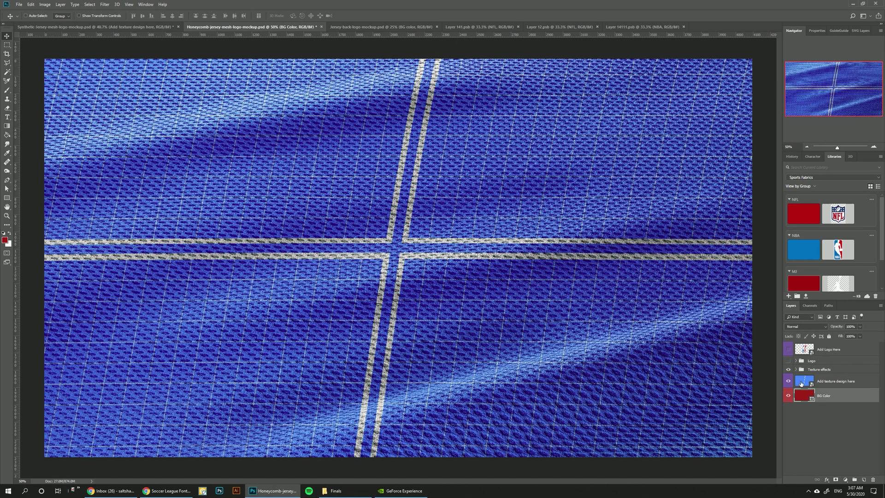
pyautogui.doubleClick(805, 381)
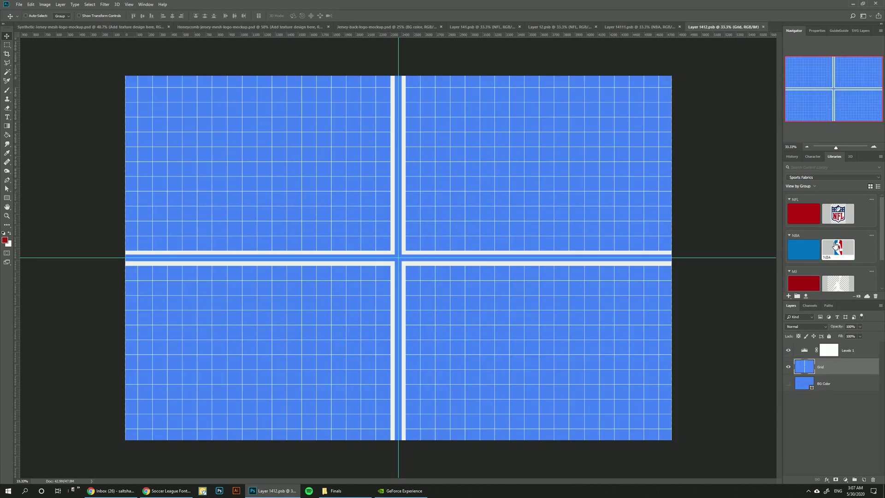
# Place the NBA library graphic in the texture design without the Grid layer, save it and return to the honeycomb mockup.
pyautogui.moveTo(837, 249); pyautogui.dragTo(410, 250)
pyautogui.press('Return')
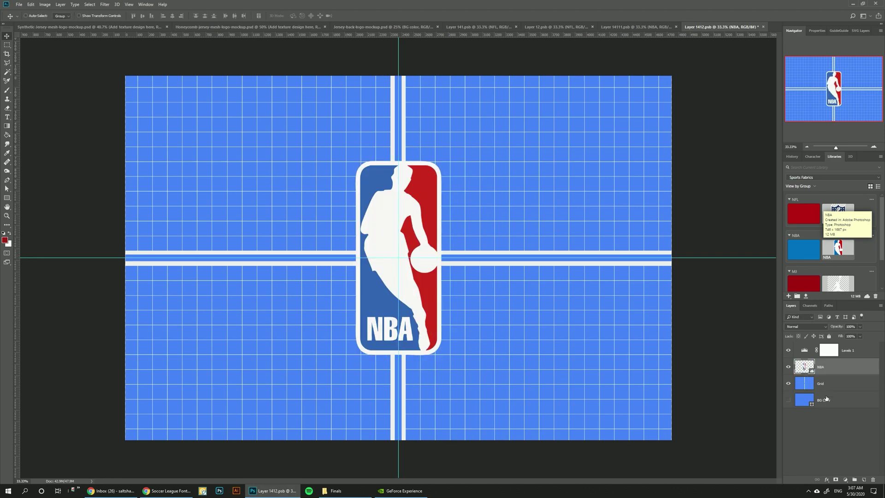
pyautogui.click(788, 383)
pyautogui.hotkey('ctrl', 's')
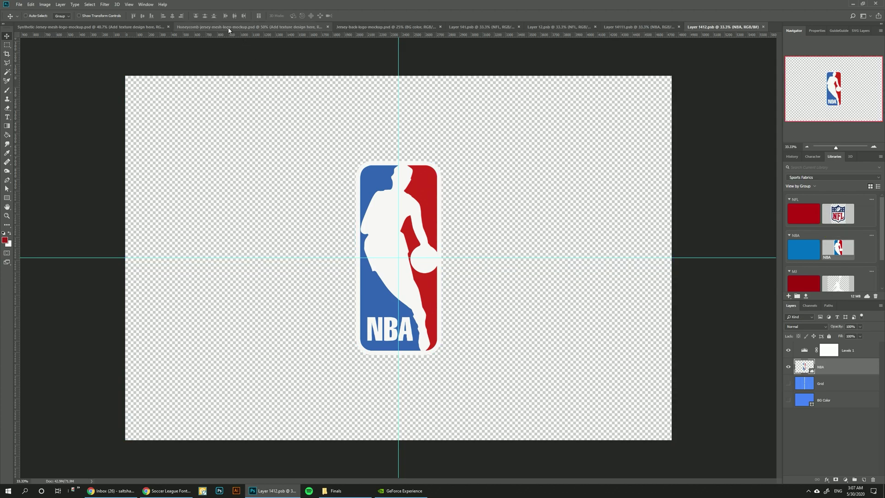
pyautogui.click(228, 29)
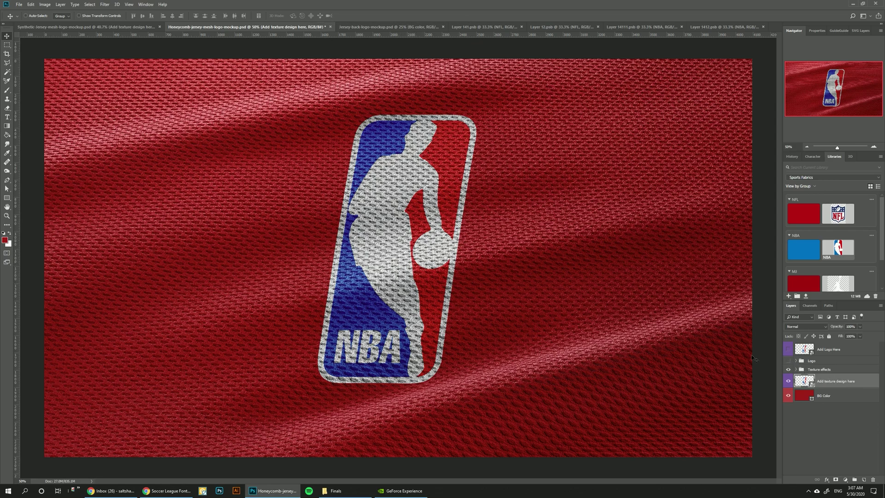
# Show the Logo group again and open the Add Logo Here smart object.
pyautogui.click(788, 361)
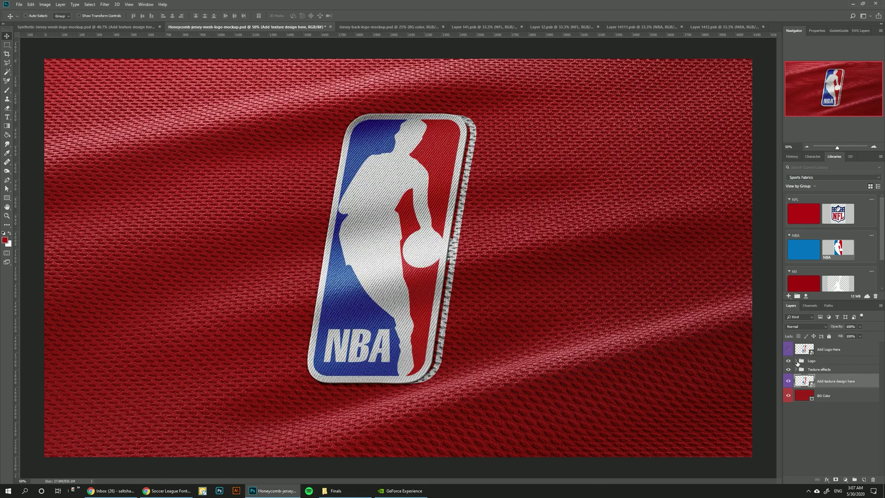
pyautogui.click(796, 360)
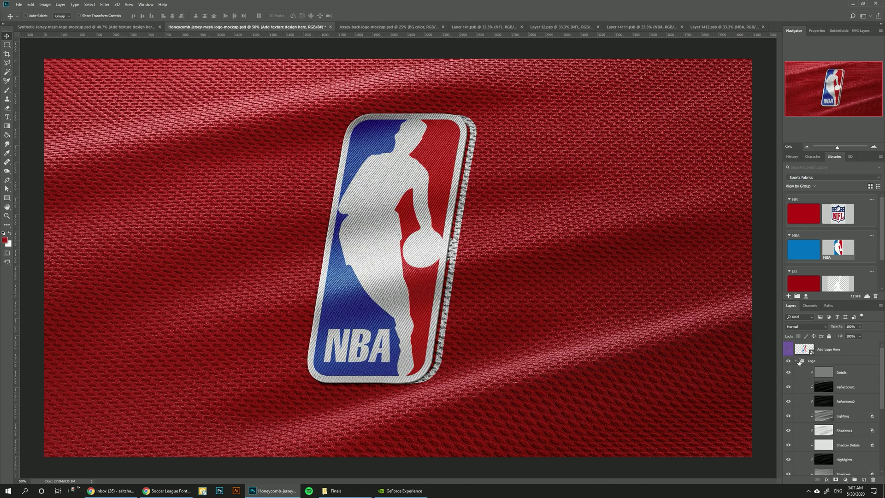
pyautogui.click(799, 361)
pyautogui.click(795, 361)
pyautogui.doubleClick(798, 352)
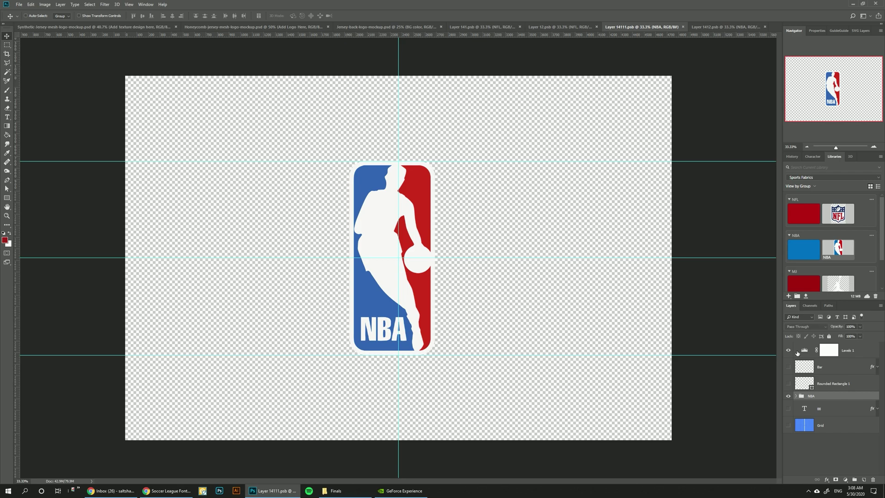
# Replace the NBA group with the Bar and Rounded Rectangle 1 layers, save the smart object and return to the honeycomb mockup.
pyautogui.click(788, 396)
pyautogui.click(788, 383)
pyautogui.click(788, 366)
pyautogui.click(830, 368)
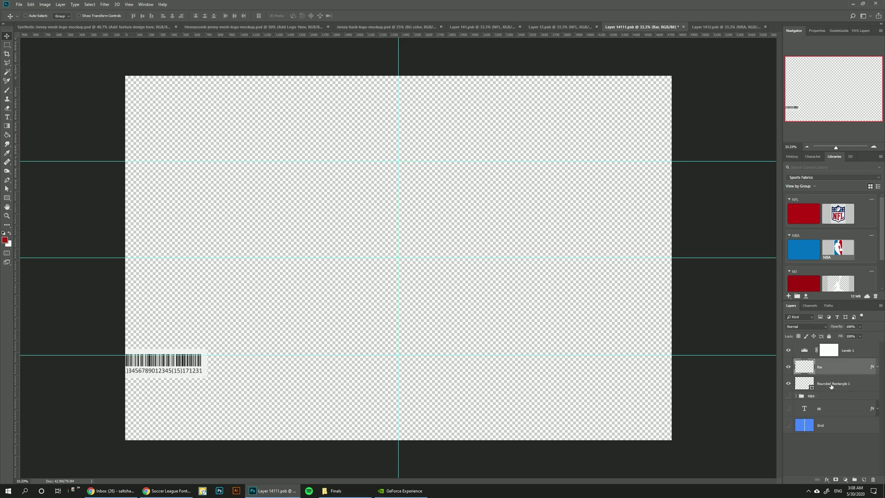
pyautogui.keyDown('shift'); pyautogui.click(830, 385); pyautogui.keyUp('shift')
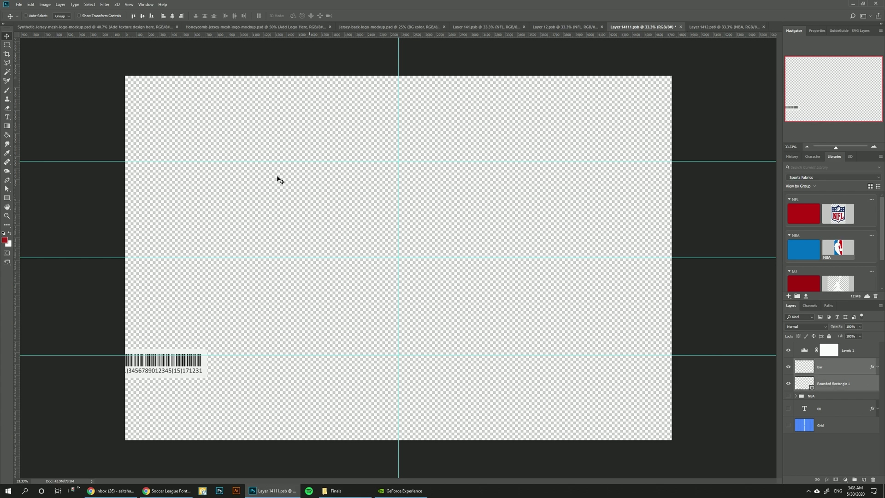
pyautogui.click(187, 363)
pyautogui.hotkey('ctrl', 's')
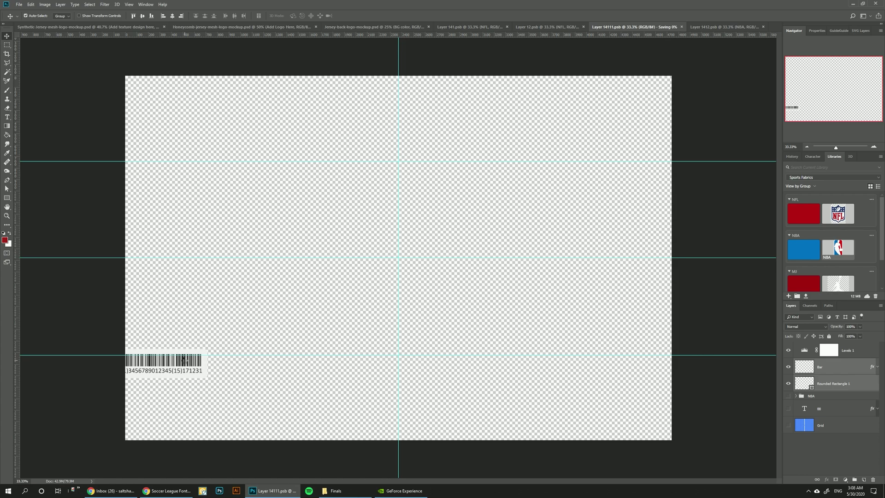
pyautogui.click(227, 28)
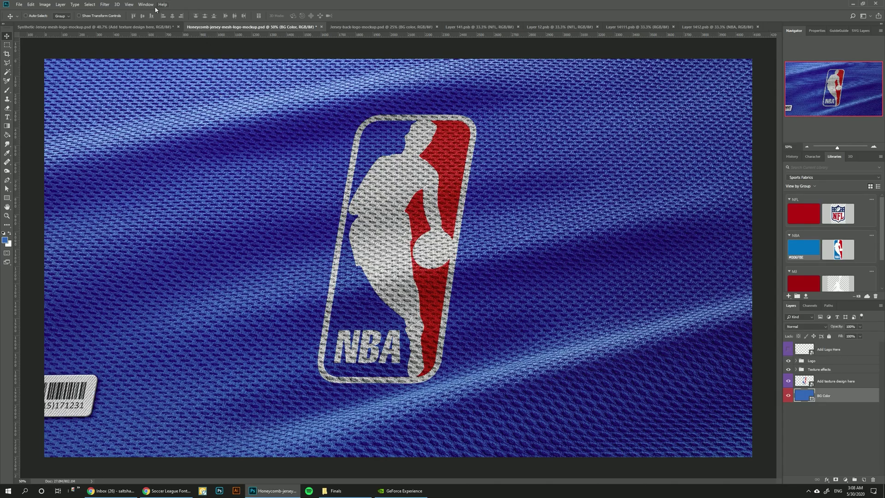
# Examine the mesh texture of the honeycomb mockup at 100% and return to the full view.
pyautogui.click(129, 4)
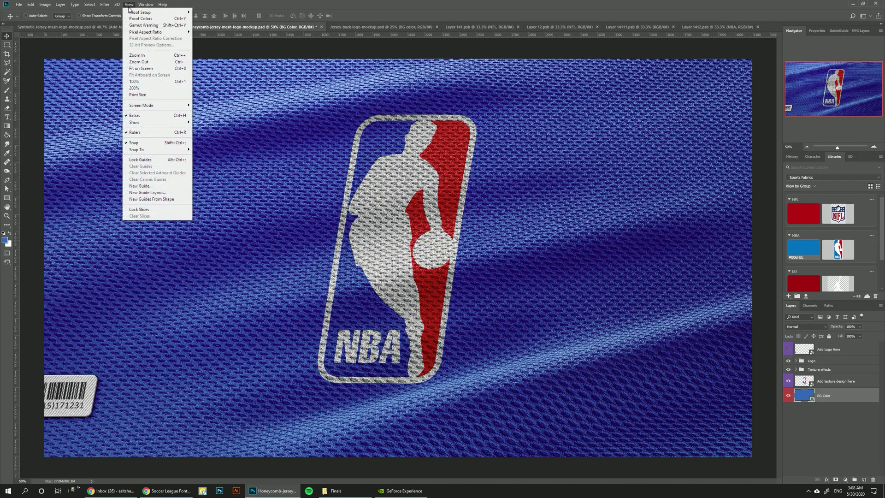
pyautogui.click(138, 83)
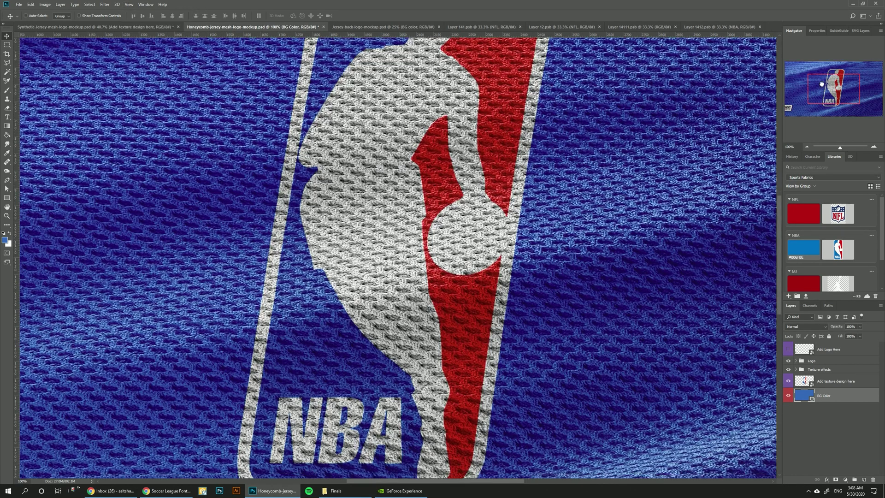
pyautogui.click(786, 67)
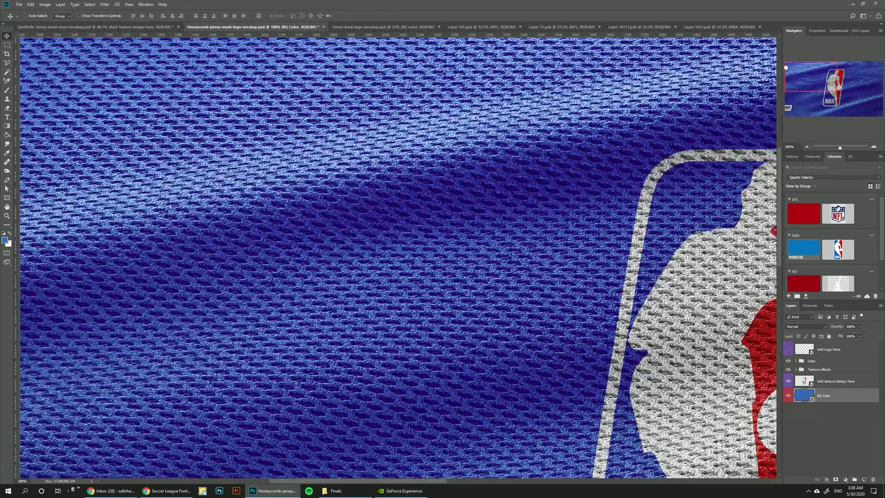
pyautogui.moveTo(783, 67); pyautogui.dragTo(820, 67)
pyautogui.moveTo(839, 147); pyautogui.dragTo(838, 148)
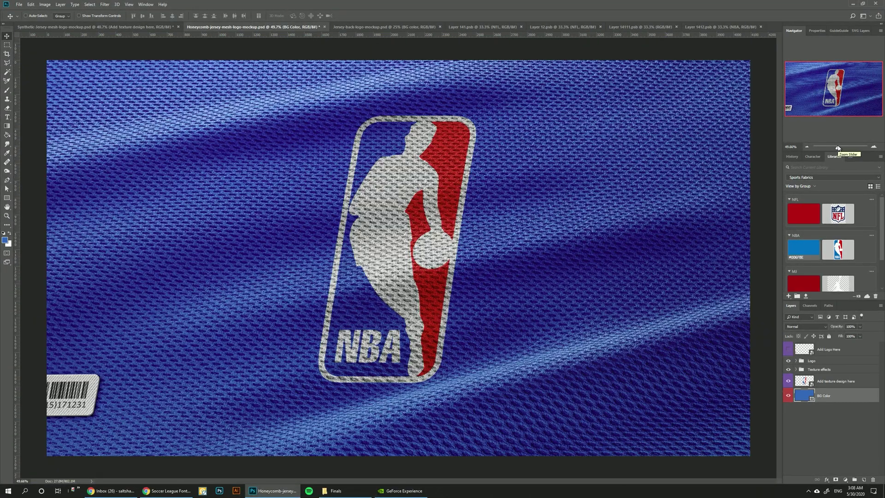
# Open the jersey back mockup's Add Logo Here smart object and change the YOURNAME text to JORDAN.
pyautogui.click(384, 27)
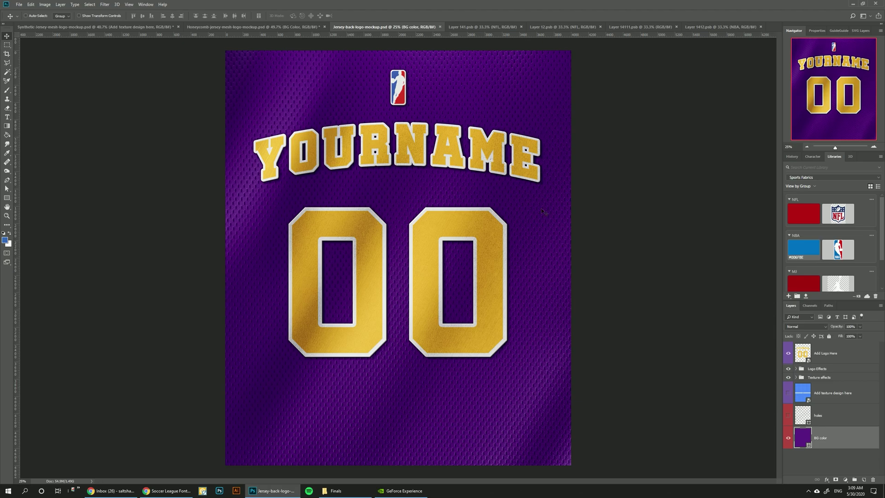
pyautogui.doubleClick(797, 352)
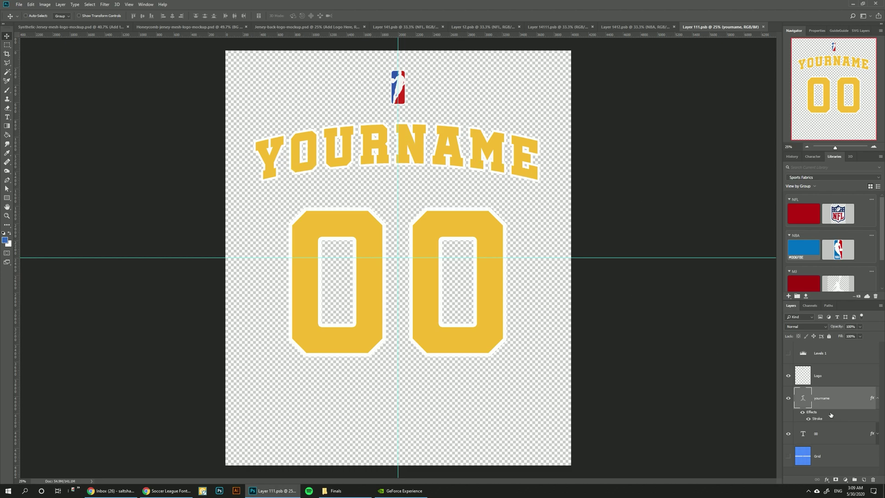
pyautogui.doubleClick(801, 399)
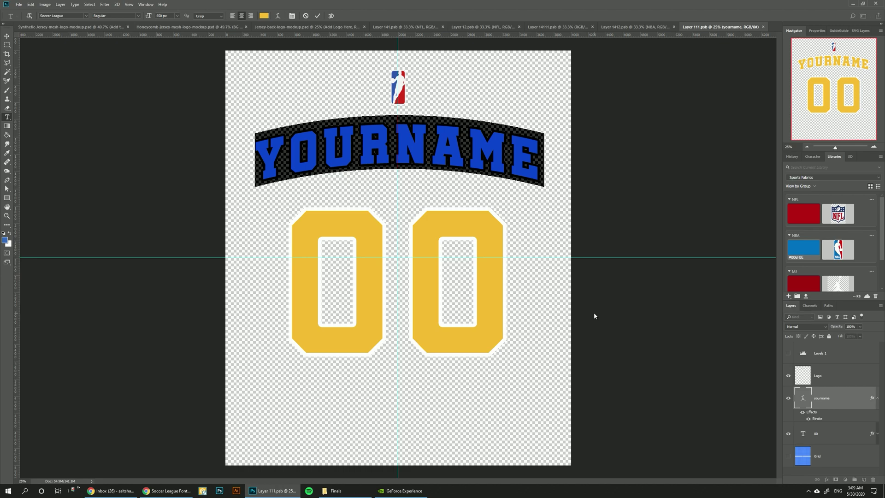
pyautogui.write('JORDAN')
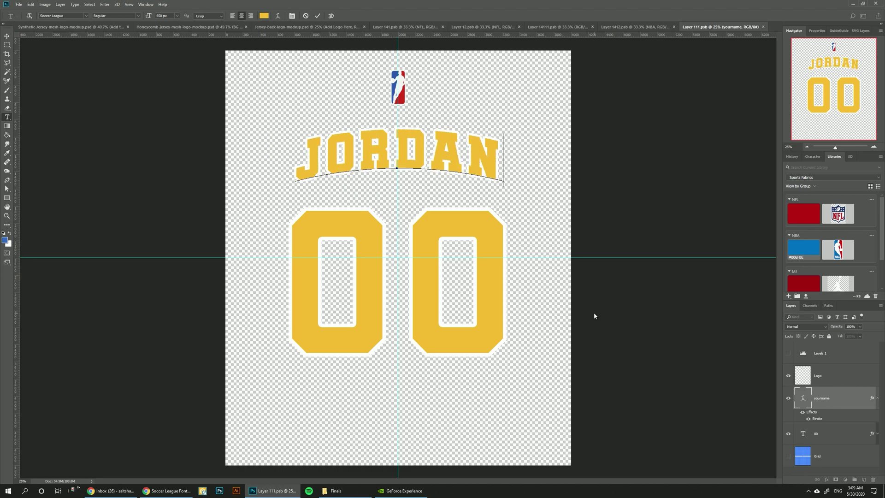
pyautogui.hotkey('ctrl', 'Return')
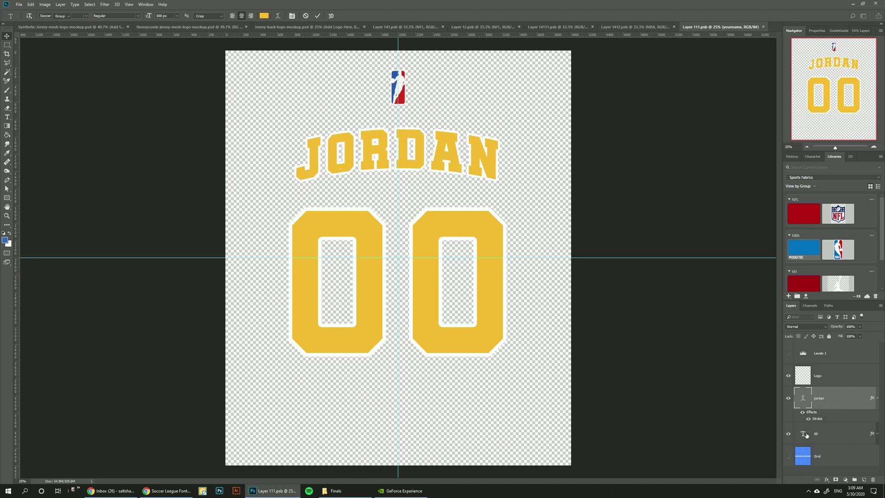
# Change the JORDAN text to one of the installed fonts matching "nba".
pyautogui.doubleClick(802, 398)
pyautogui.click(65, 17)
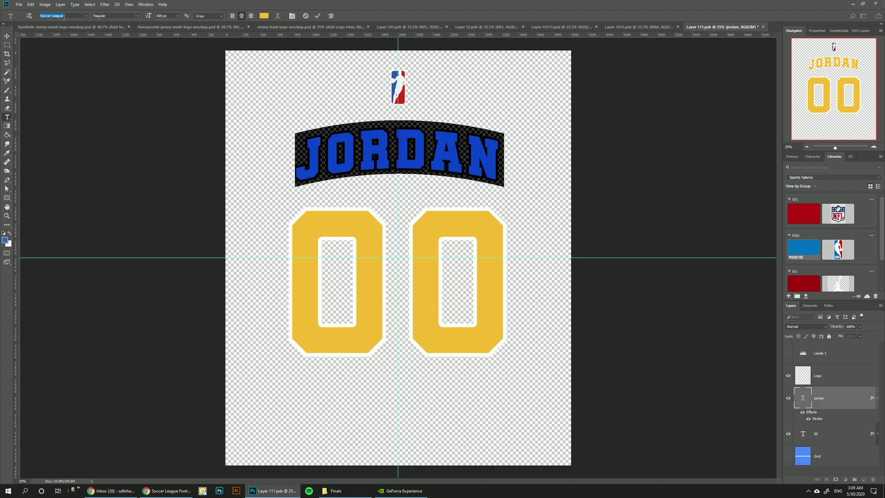
pyautogui.click(85, 16)
pyautogui.write('nba')
pyautogui.click(73, 52)
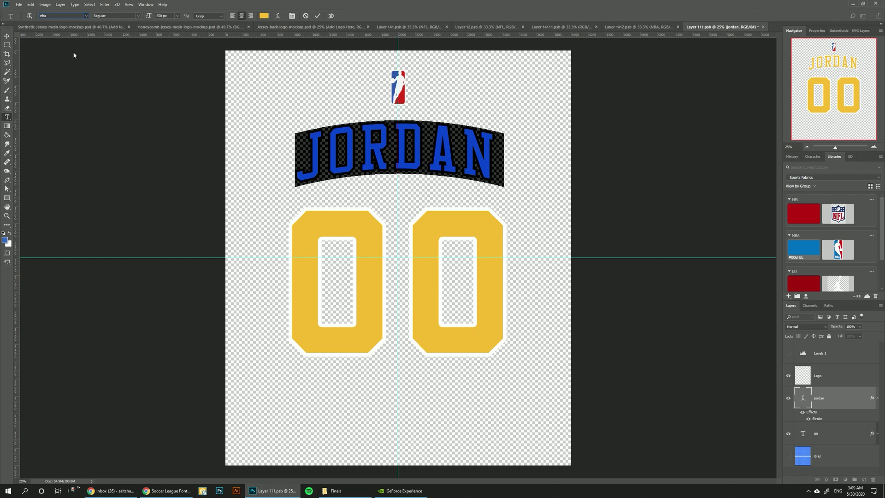
pyautogui.hotkey('ctrl', 'Return')
pyautogui.press('v')
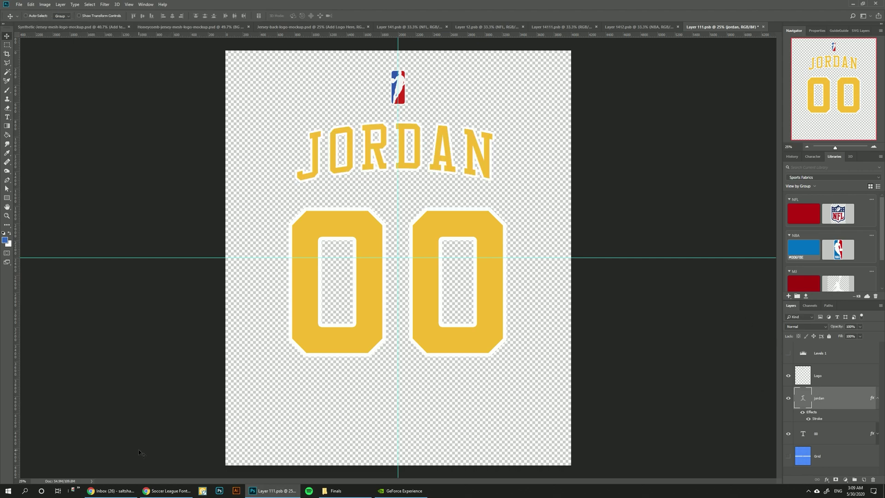
# View the NBA Bulls font download page from the Chicago Bulls font search in the browser and return to Photoshop.
pyautogui.click(164, 490)
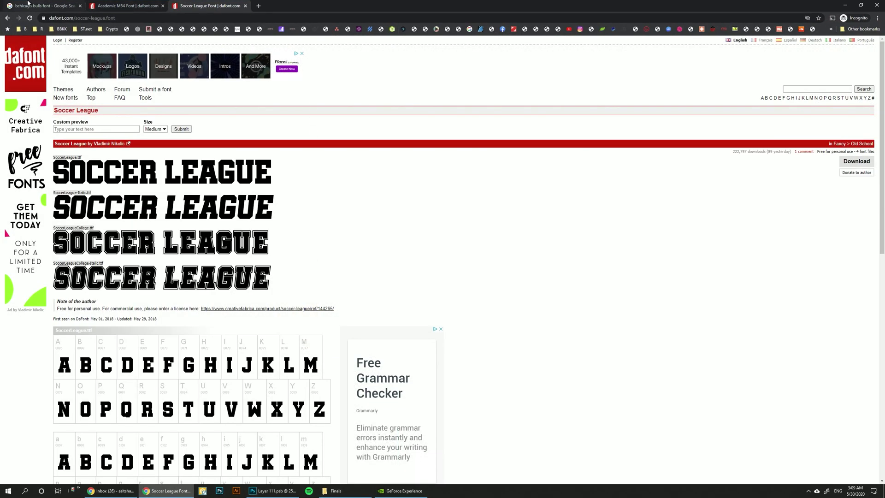
pyautogui.click(39, 7)
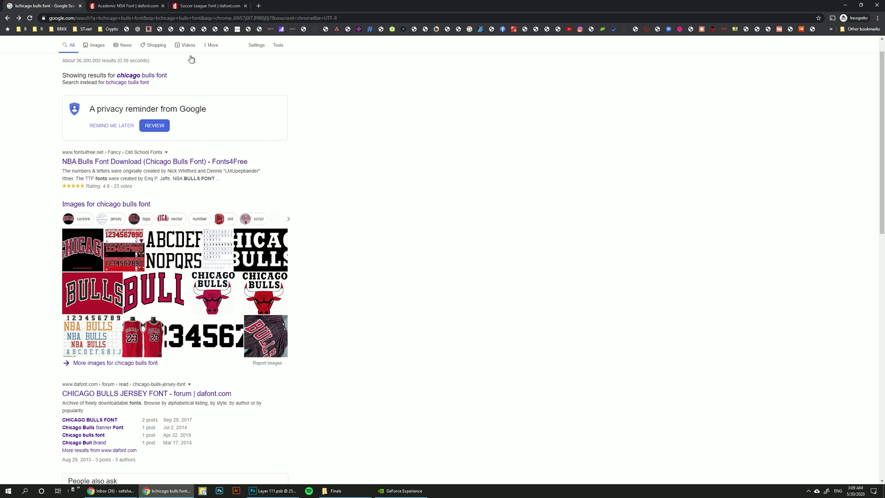
pyautogui.click(105, 162)
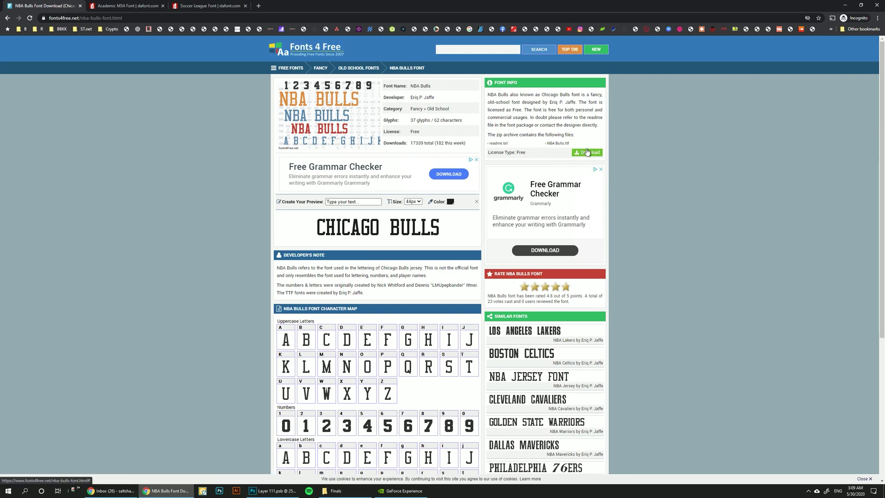
pyautogui.click(272, 490)
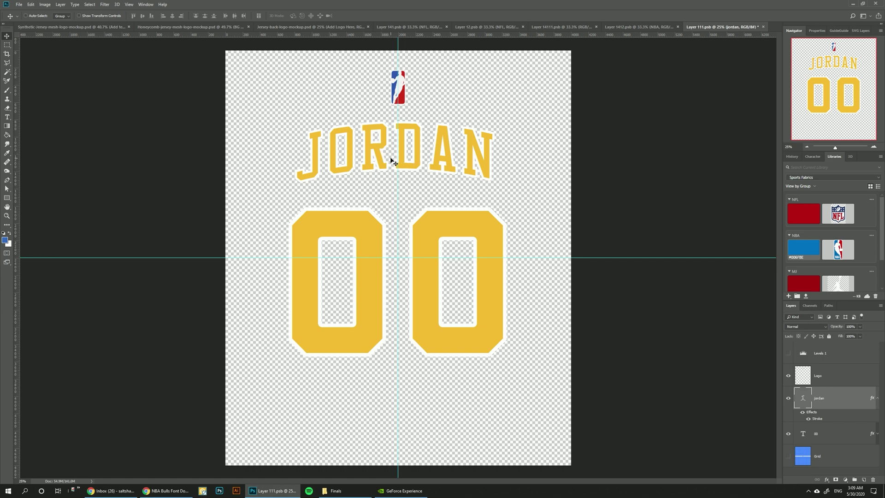
# Set the jersey back's 00 number in the NBA Bulls font and change it to 23.
pyautogui.doubleClick(807, 437)
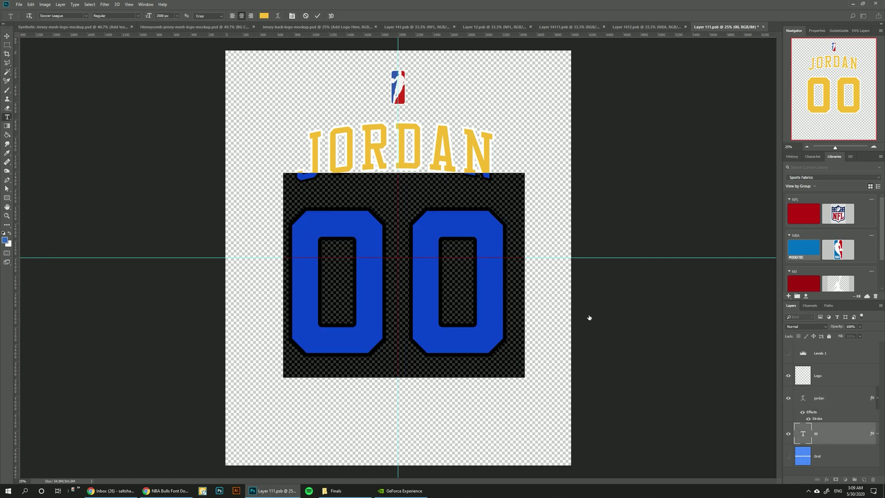
pyautogui.write('n')
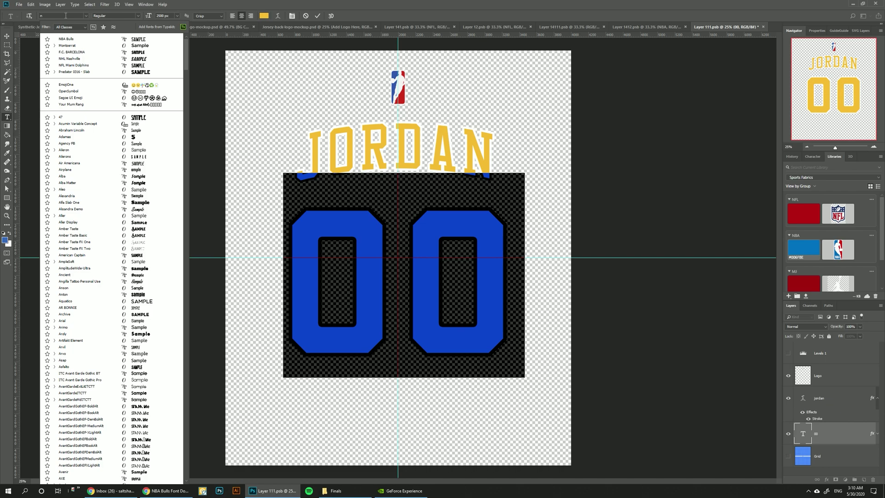
pyautogui.write('ba')
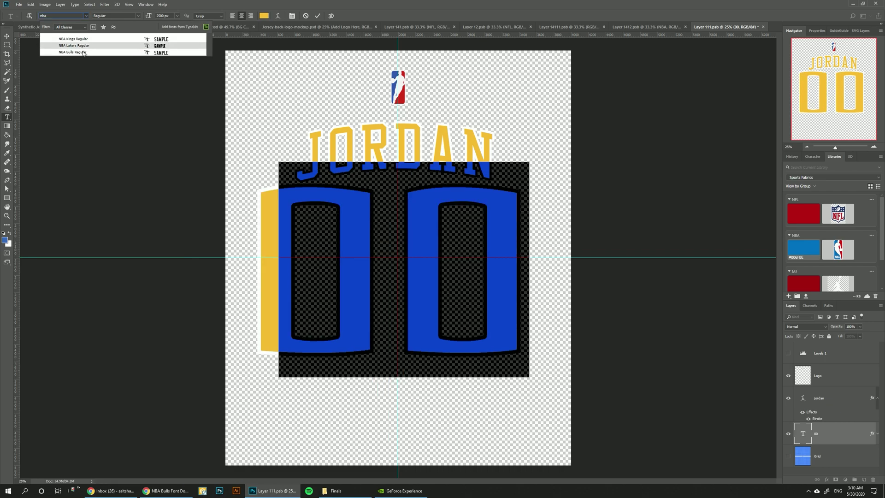
pyautogui.click(73, 51)
pyautogui.click(410, 230)
pyautogui.hotkey('ctrl', 'a')
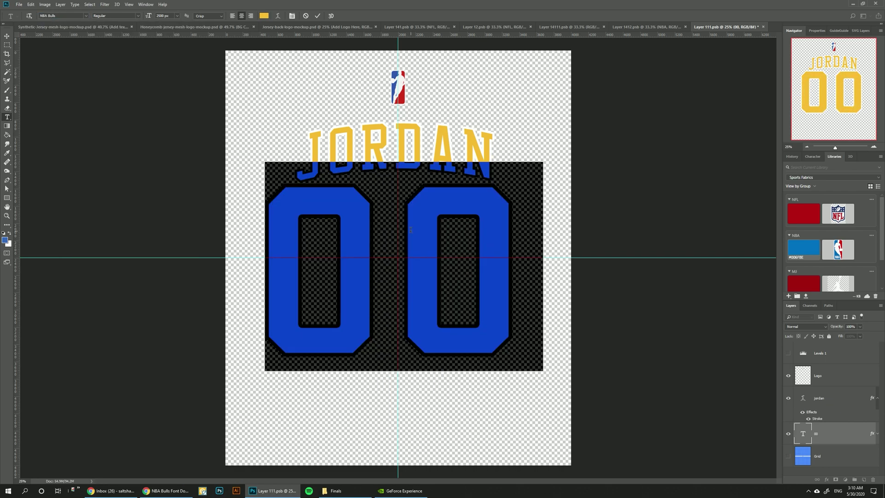
pyautogui.write('23')
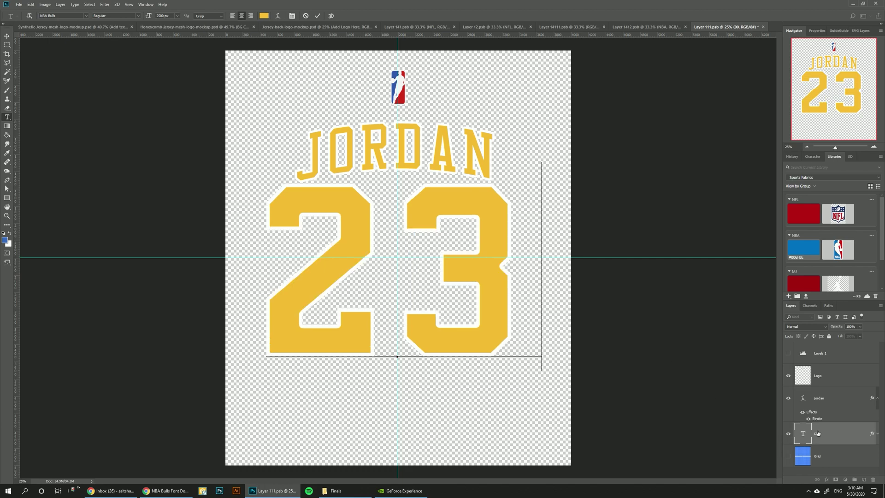
# Set the tracking of the 23 number text to 0.
pyautogui.hotkey('ctrl', 'a')
pyautogui.hotkey('ctrl', 't')
pyautogui.click(853, 185)
pyautogui.click(846, 226)
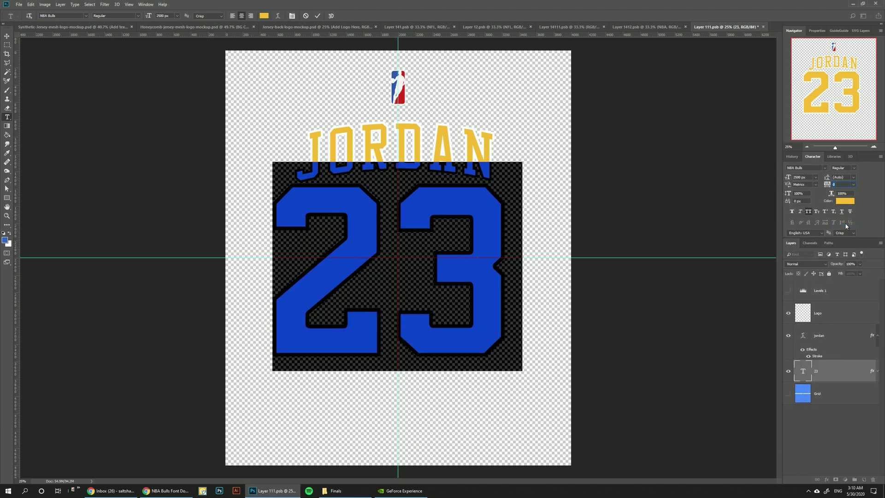
# Recolour the 23 number near-black and copy the colour's hex code.
pyautogui.click(853, 202)
pyautogui.click(709, 340)
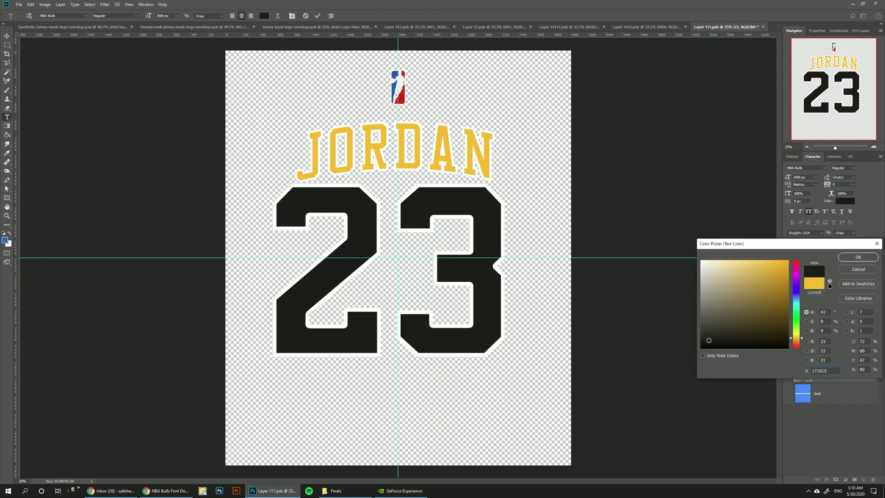
pyautogui.click(700, 348)
pyautogui.click(707, 342)
pyautogui.rightClick(828, 370)
pyautogui.click(783, 394)
pyautogui.click(856, 257)
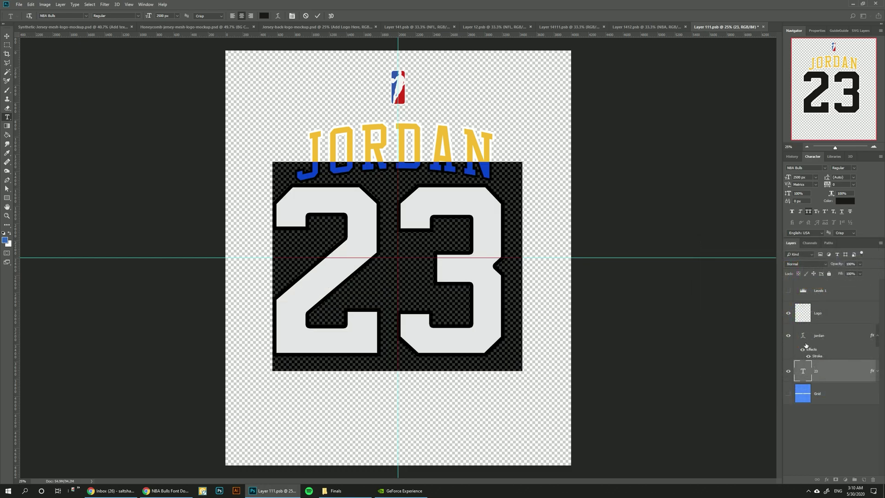
# Apply the copied near-black hex colour to the JORDAN name text.
pyautogui.doubleClick(802, 335)
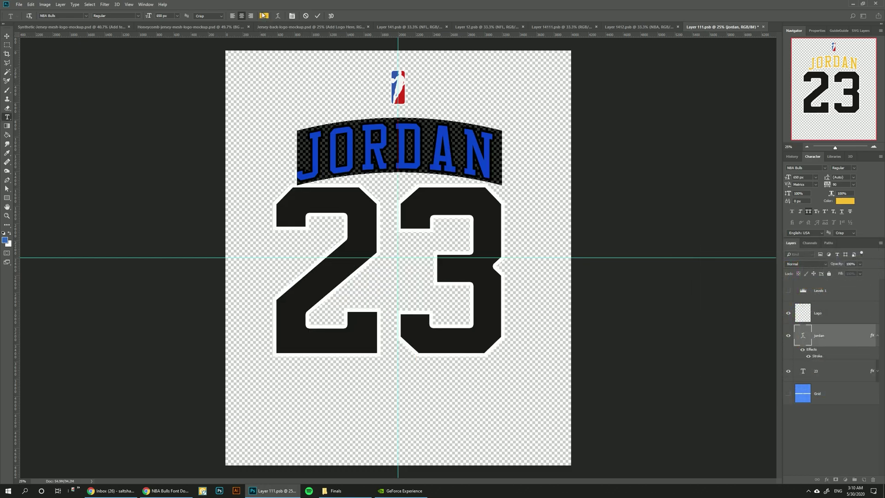
pyautogui.click(264, 15)
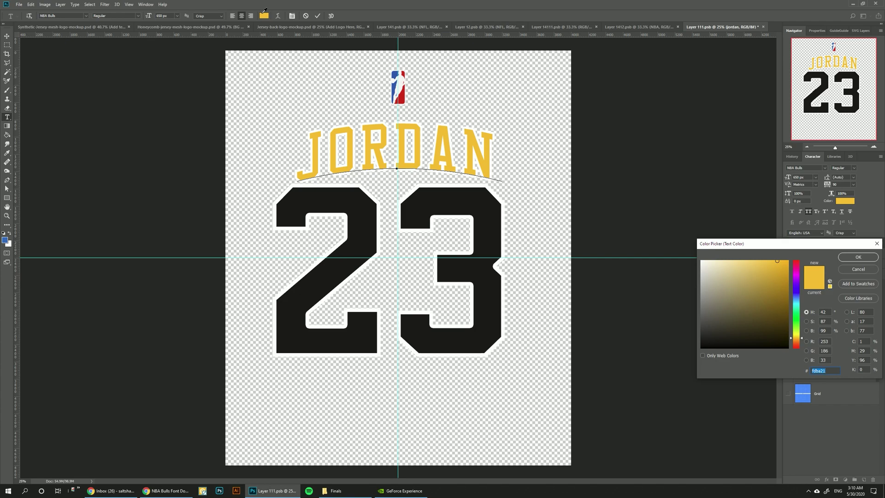
pyautogui.hotkey('ctrl', 'v')
pyautogui.press('Return')
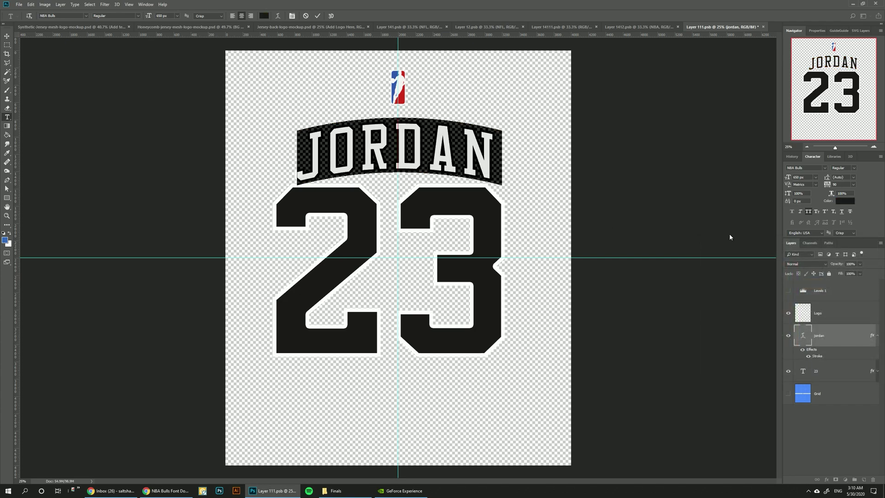
pyautogui.hotkey('ctrl', 'Return')
pyautogui.press('v')
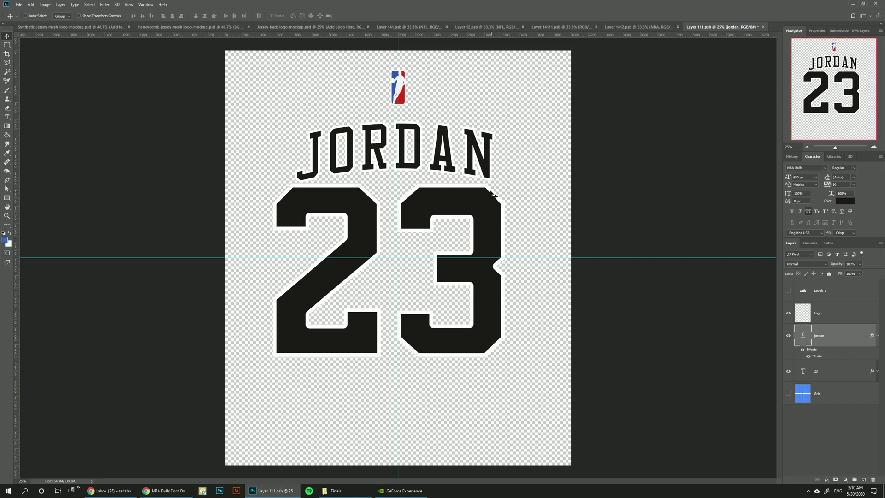
# Slightly increase the size of the white inside stroke on the 23 number layer.
pyautogui.click(840, 375)
pyautogui.doubleClick(839, 375)
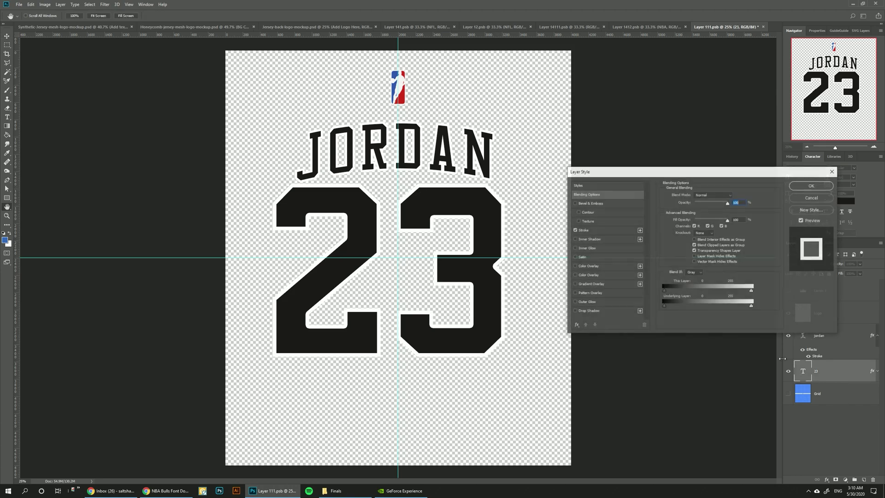
pyautogui.click(593, 230)
pyautogui.doubleClick(729, 195)
pyautogui.press('Up')
pyautogui.press('Up')
pyautogui.press('Up')
pyautogui.press('Up')
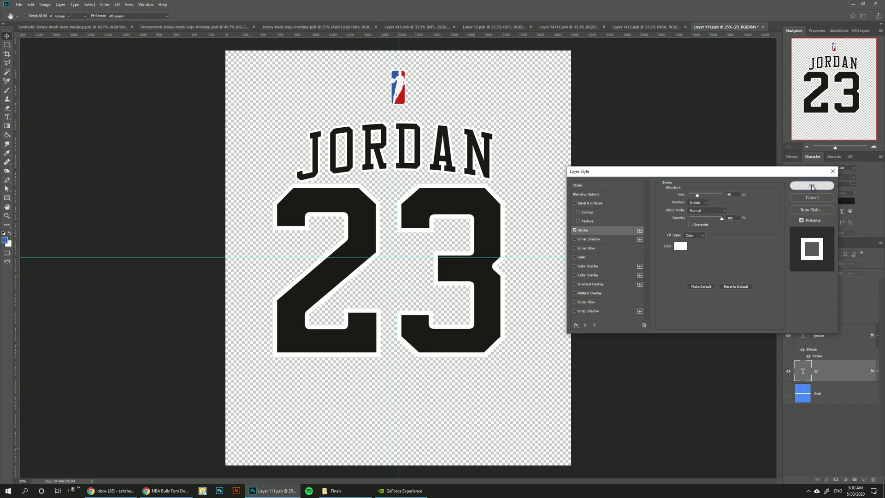
pyautogui.click(800, 186)
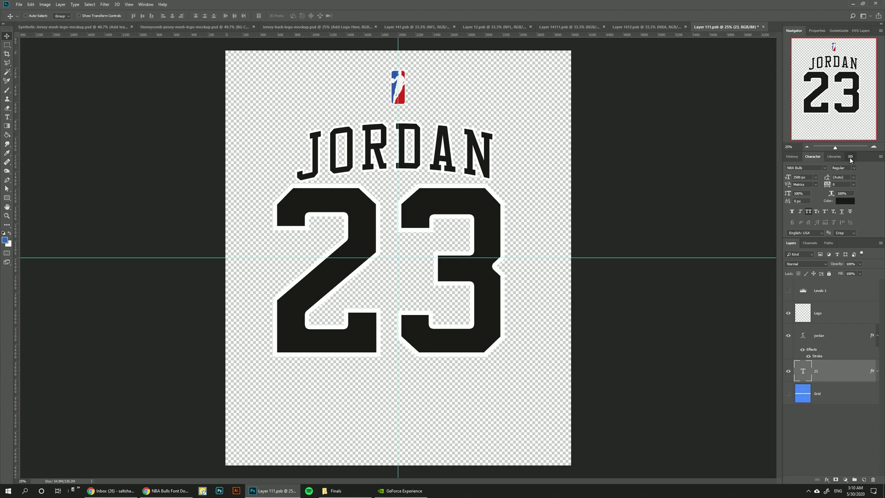
# Replace the NBA logo above JORDAN with the JumpMan graphic from the MJ library group, hiding the Logo layer, and save the smart object.
pyautogui.click(835, 157)
pyautogui.scroll(-2, 844, 221)
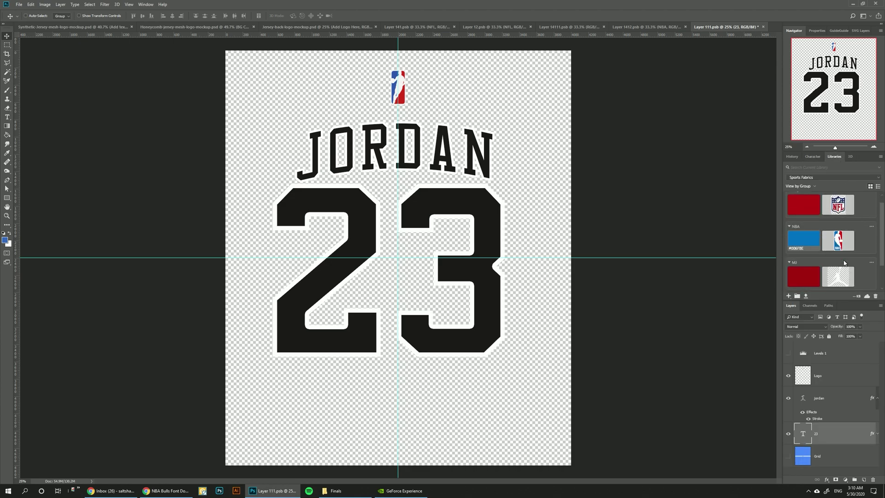
pyautogui.doubleClick(844, 246)
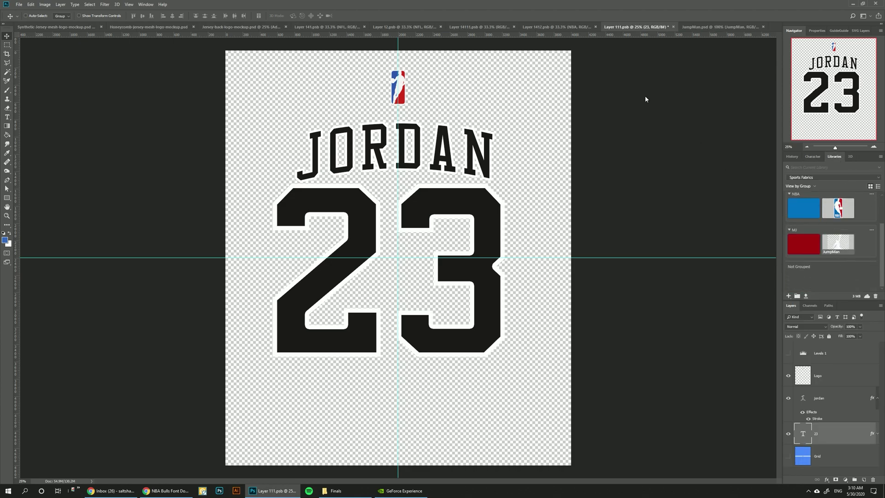
pyautogui.moveTo(698, 30); pyautogui.dragTo(207, 231)
pyautogui.moveTo(804, 354); pyautogui.dragTo(391, 94)
pyautogui.click(346, 230)
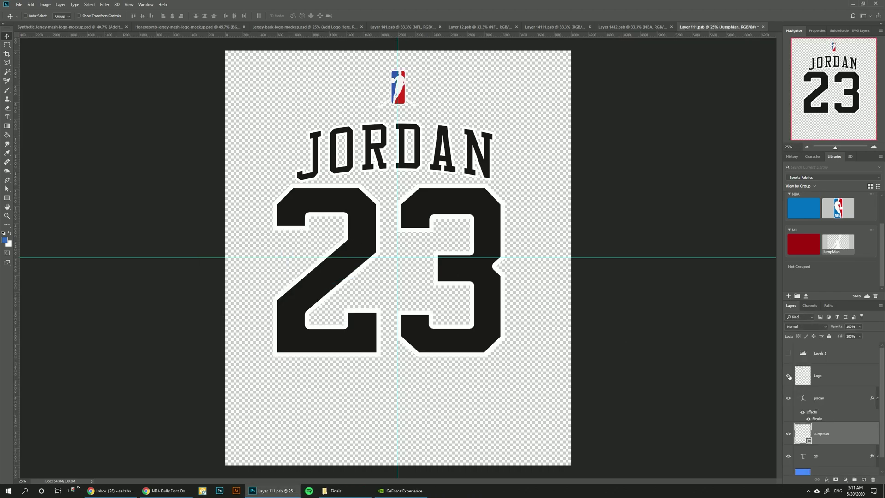
pyautogui.click(788, 376)
pyautogui.hotkey('ctrl', 's')
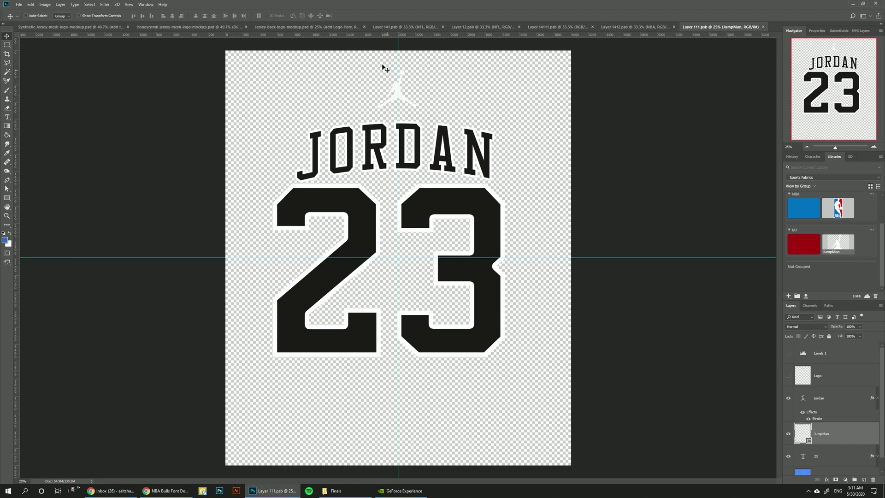
# Return to the jersey back mockup and recolour its BG color layer with the red swatch from the MJ library group.
pyautogui.click(283, 28)
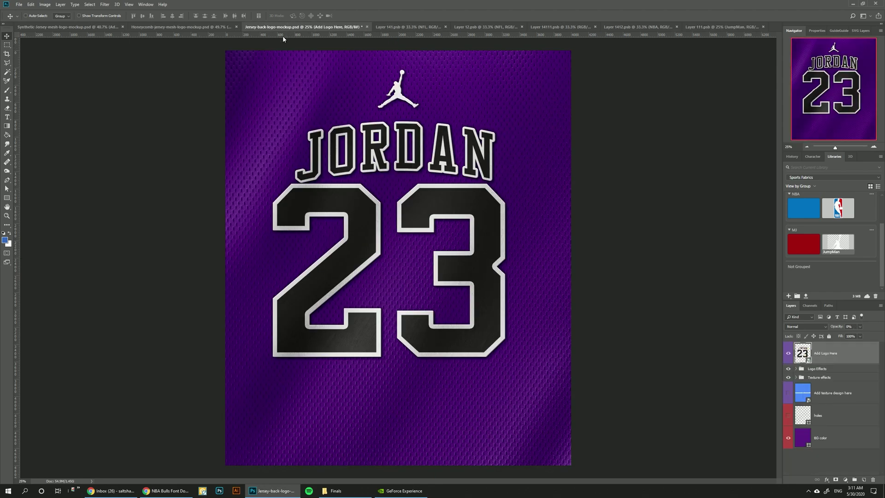
pyautogui.click(815, 443)
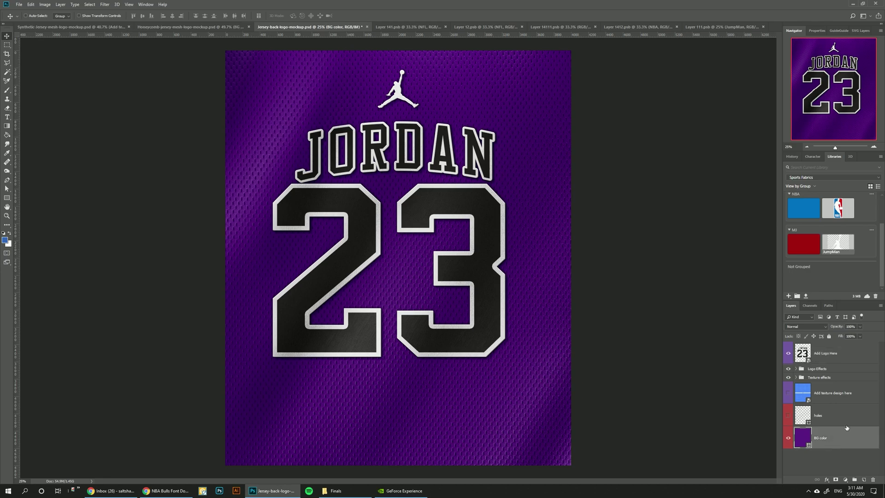
pyautogui.click(813, 244)
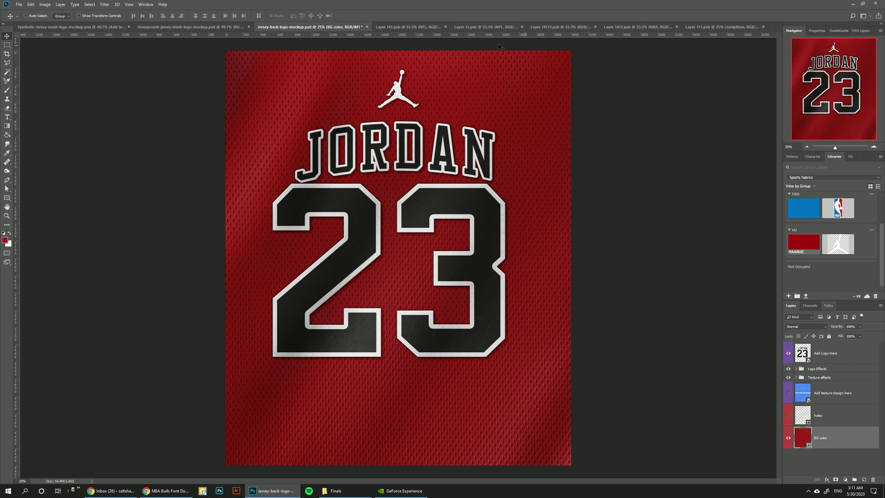
# Move the 23 number lower beneath JORDAN and nudge it right in the logo smart object, save it and return to the jersey back mockup.
pyautogui.click(716, 28)
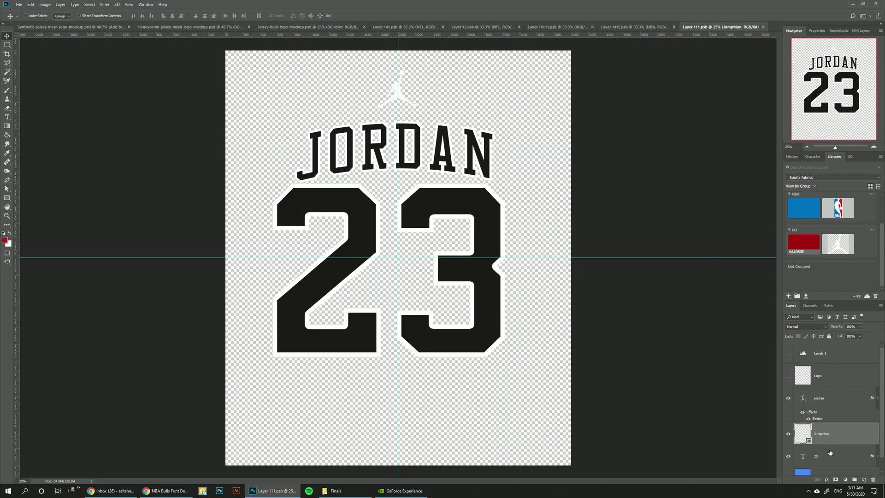
pyautogui.click(829, 458)
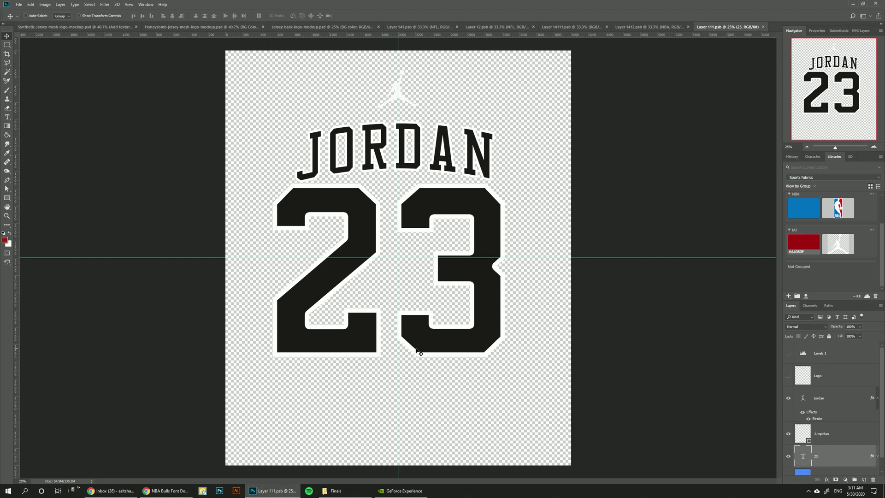
pyautogui.moveTo(470, 214); pyautogui.dragTo(471, 235)
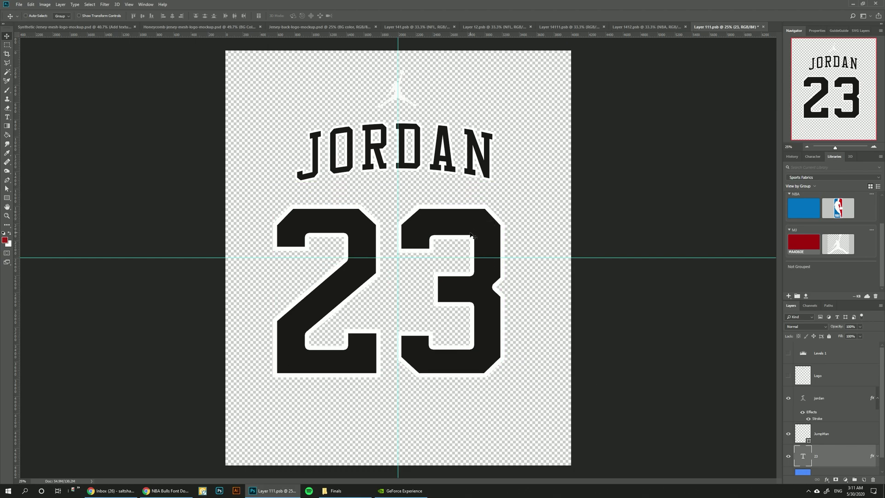
pyautogui.hotkey('shift', 'Right')
pyautogui.hotkey('shift', 'Right')
pyautogui.hotkey('shift', 'Right')
pyautogui.hotkey('shift', 'Right')
pyautogui.hotkey('shift', 'Right')
pyautogui.hotkey('shift', 'Right')
pyautogui.hotkey('shift', 'Right')
pyautogui.hotkey('shift', 'Right')
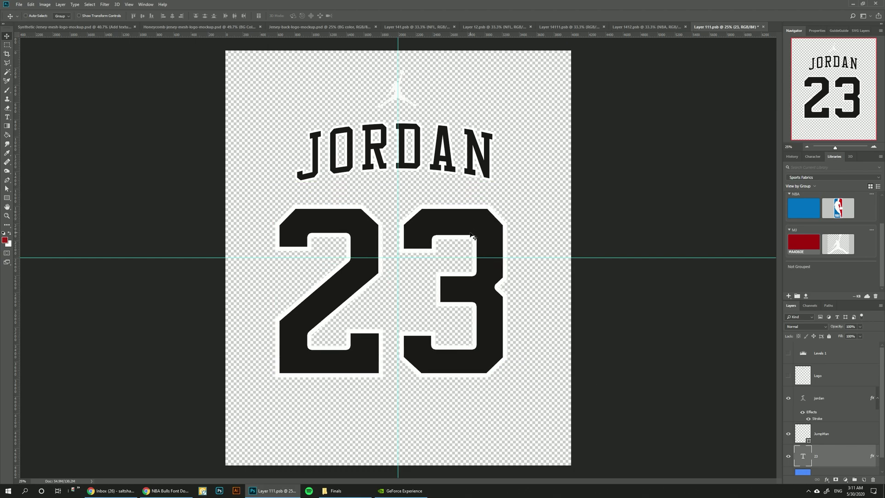
pyautogui.hotkey('shift', 'Left')
pyautogui.hotkey('shift', 'Left')
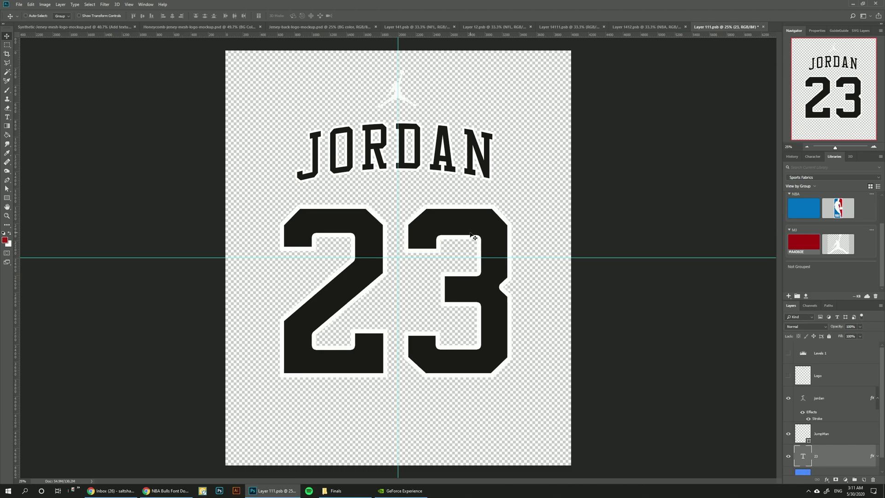
pyautogui.hotkey('shift', 'Down')
pyautogui.hotkey('shift', 'Up')
pyautogui.hotkey('ctrl', 's')
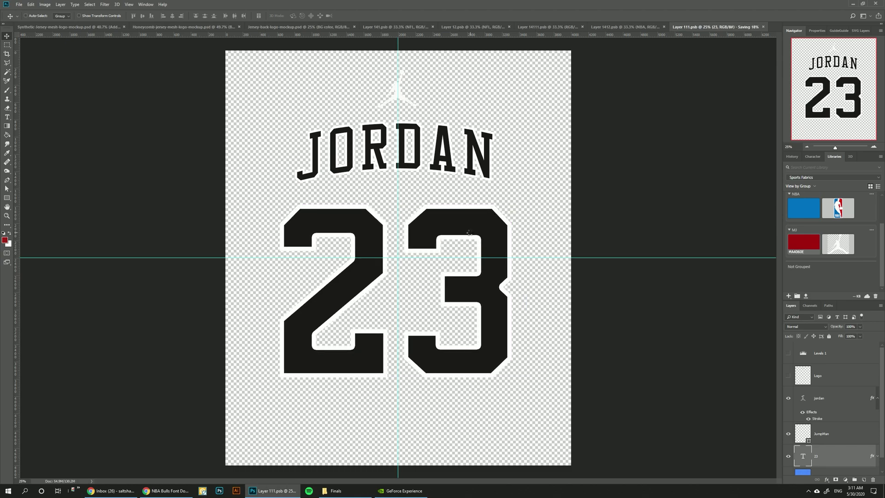
pyautogui.click(276, 27)
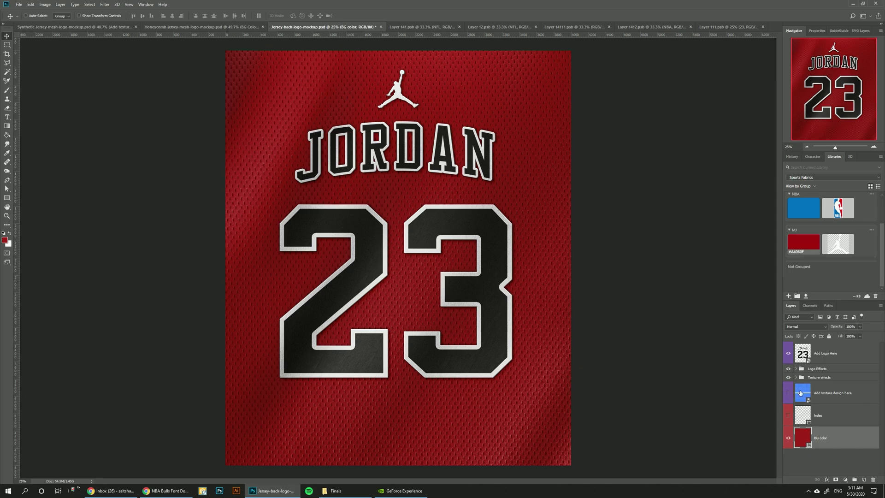
# Expand the Texture effects group and increase the Lighting layer's fill to strengthen the fabric lighting.
pyautogui.click(830, 378)
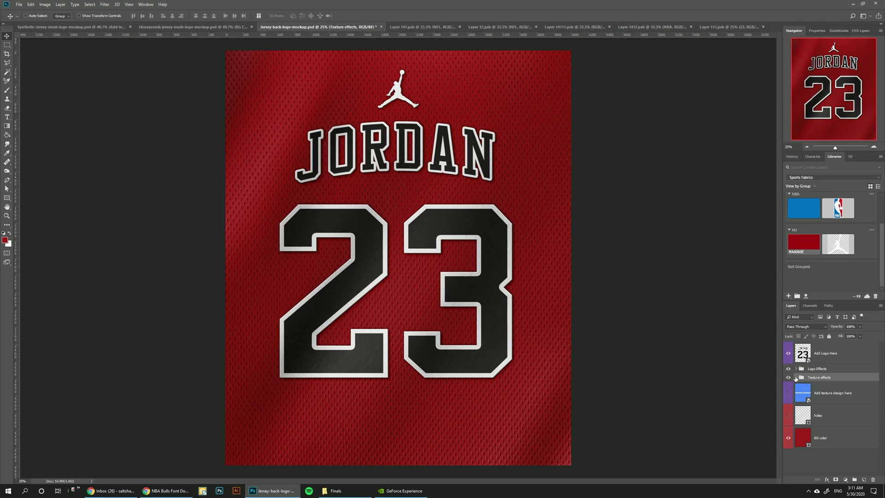
pyautogui.click(795, 378)
pyautogui.scroll(-3, 832, 411)
pyautogui.click(833, 374)
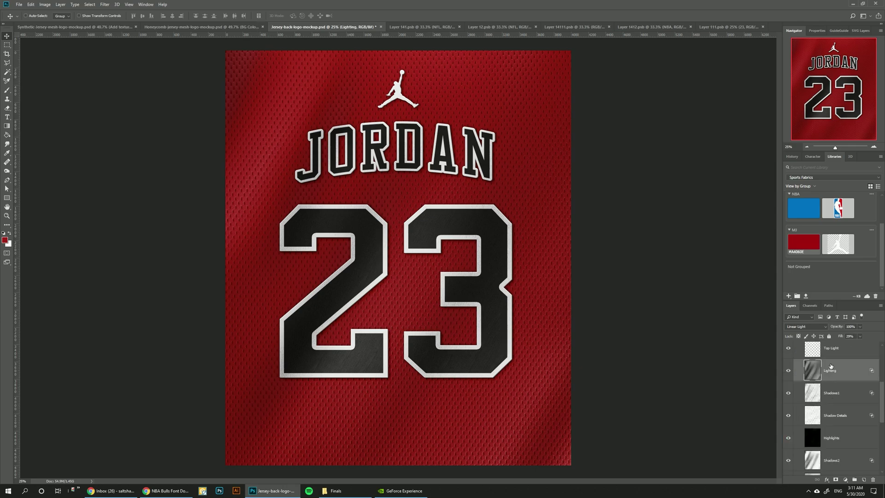
pyautogui.click(859, 336)
pyautogui.moveTo(864, 345); pyautogui.dragTo(866, 346)
pyautogui.click(847, 379)
# Increase the fill of the Top Light layer in the Texture effects group.
pyautogui.scroll(2, 847, 394)
pyautogui.click(847, 395)
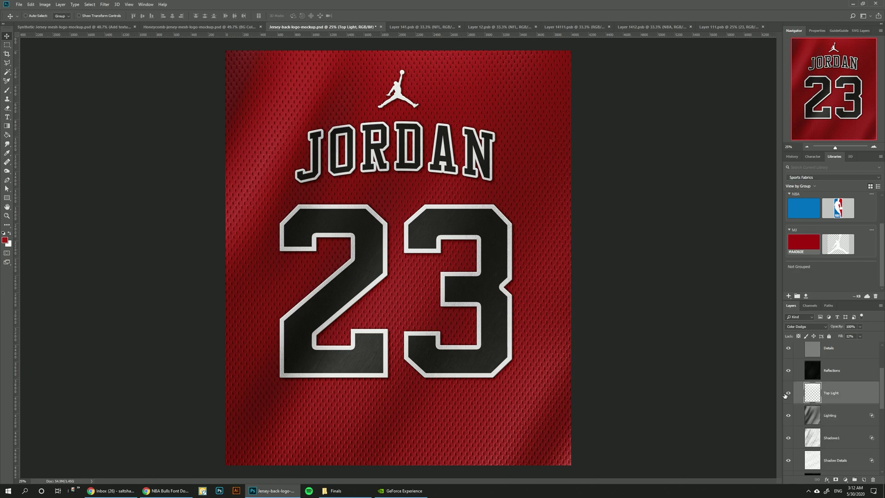
pyautogui.moveTo(859, 336); pyautogui.dragTo(856, 346)
# Examine the Reflections and shadow layers of the Texture effects group, including the fill setting of Base Shadows.
pyautogui.click(842, 370)
pyautogui.scroll(-5, 829, 383)
pyautogui.scroll(-2, 829, 398)
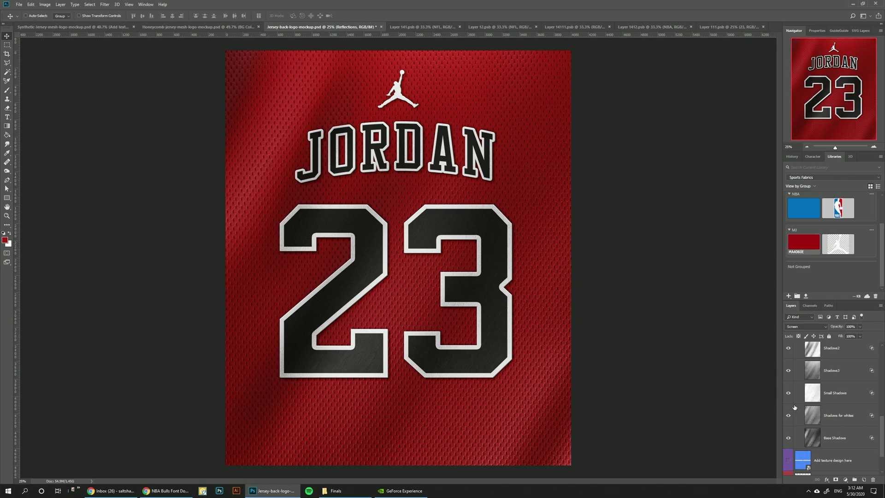
pyautogui.click(833, 440)
pyautogui.click(860, 336)
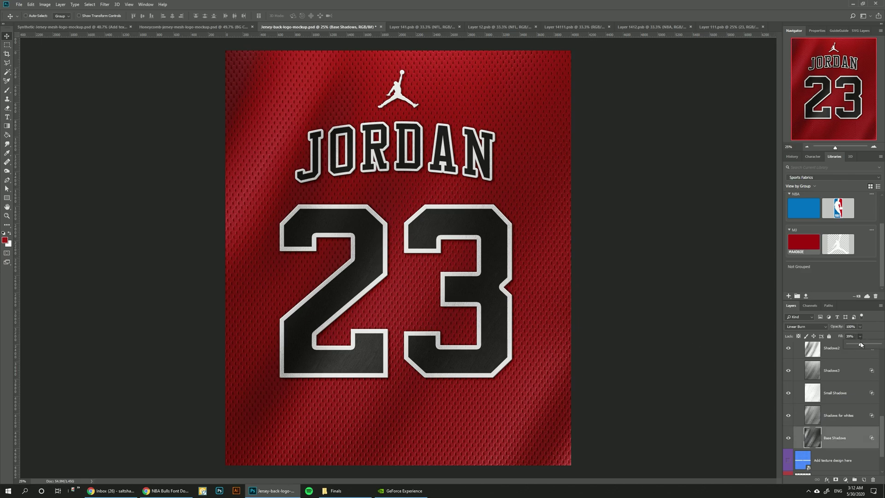
pyautogui.click(838, 394)
pyautogui.scroll(3, 840, 387)
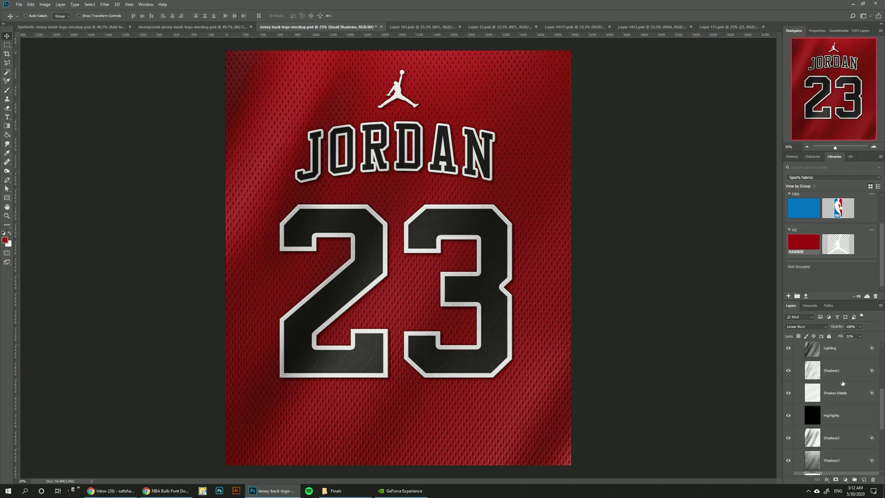
# Duplicate the Reflections layer in the Texture effects group, compare the fabric with and without the copy, and leave the copy hidden.
pyautogui.click(839, 395)
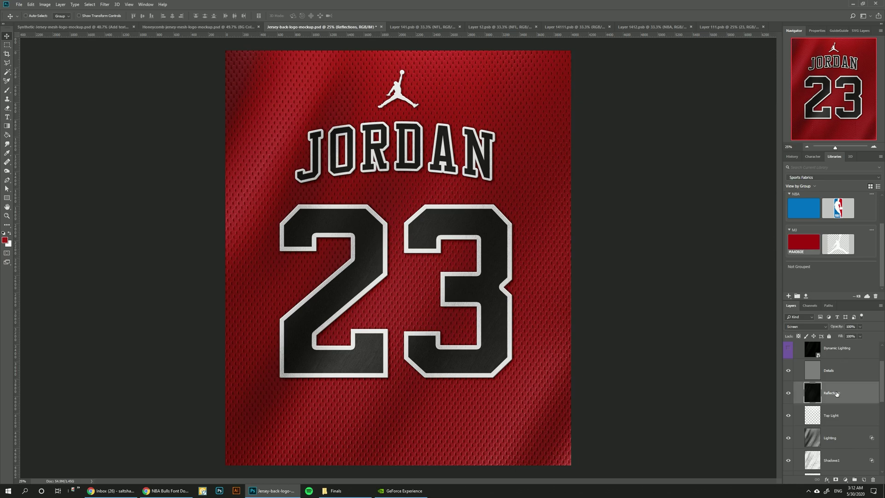
pyautogui.hotkey('ctrl', 'j')
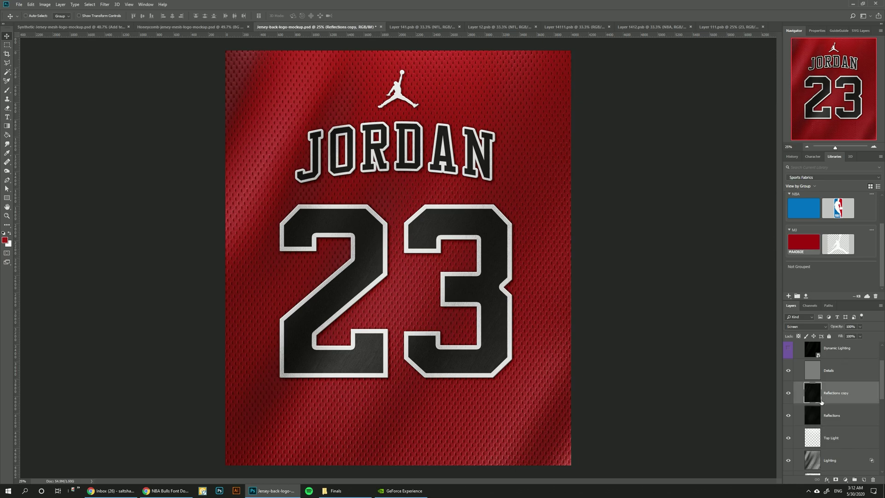
pyautogui.click(788, 393)
pyautogui.click(788, 393)
pyautogui.click(788, 393)
# Open the Dynamic Lighting smart object and lower the hue of its Hue/Saturation adjustment to change the light.
pyautogui.click(841, 349)
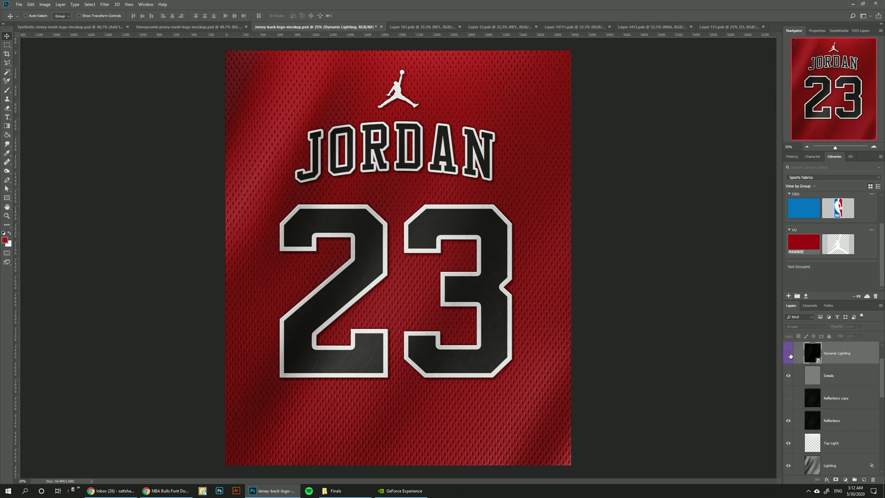
pyautogui.click(788, 355)
pyautogui.doubleClick(812, 355)
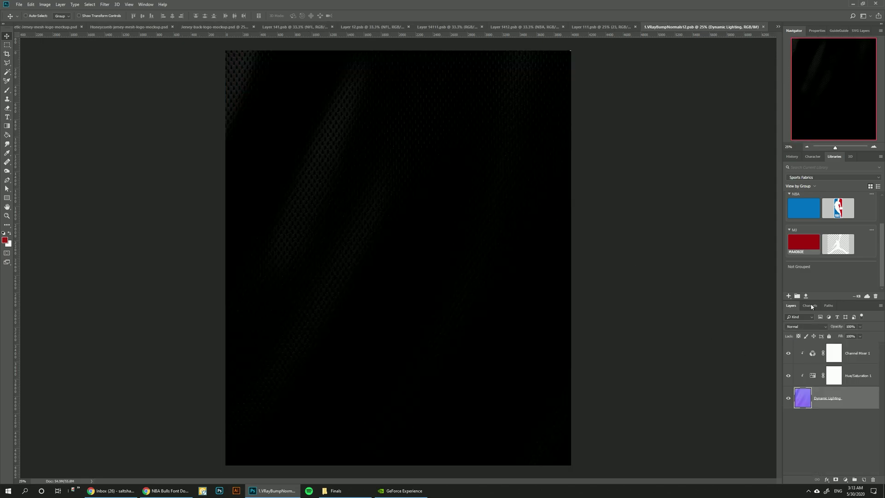
pyautogui.click(811, 376)
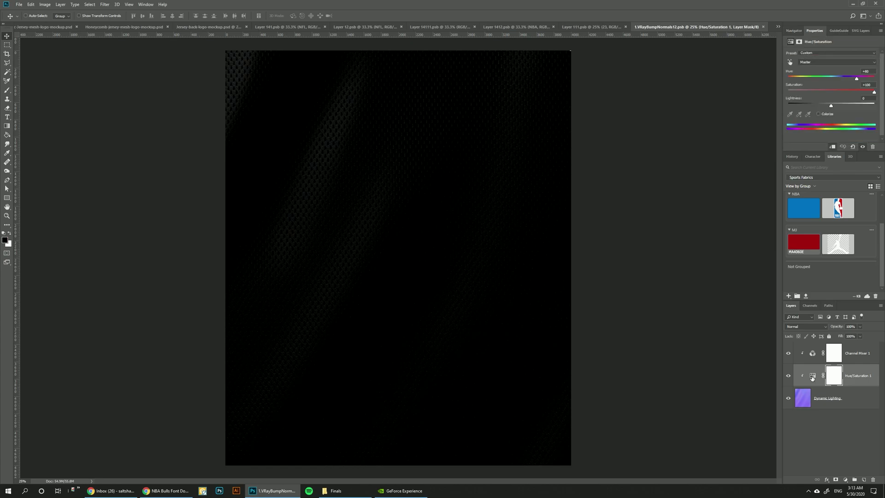
pyautogui.moveTo(855, 81)
pyautogui.mouseDown()
pyautogui.moveTo(777, 87)
pyautogui.moveTo(836, 90)
pyautogui.moveTo(860, 77)
pyautogui.moveTo(852, 79)
pyautogui.mouseUp()
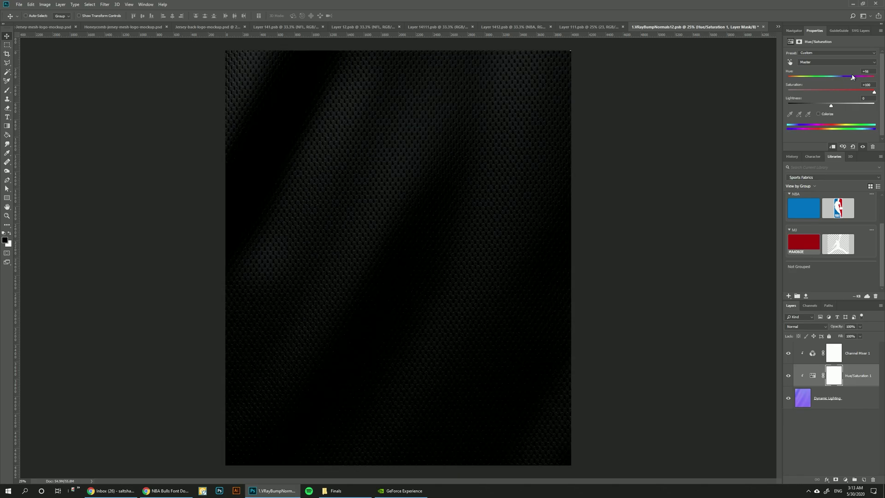
# Set the Channel Mixer to red -106, green +200 and blue +14, then save and close the Dynamic Lighting smart object.
pyautogui.click(855, 361)
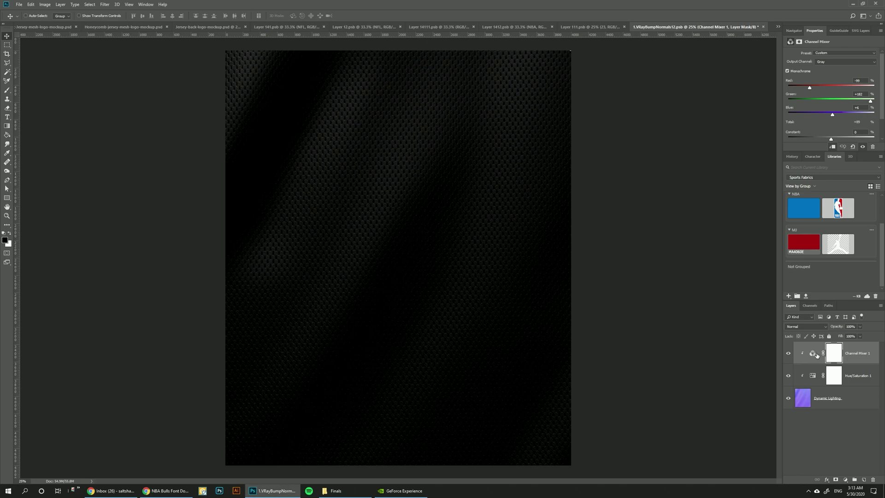
pyautogui.moveTo(810, 90)
pyautogui.mouseDown()
pyautogui.moveTo(820, 88)
pyautogui.moveTo(808, 88)
pyautogui.mouseUp()
pyautogui.moveTo(875, 100); pyautogui.dragTo(834, 114)
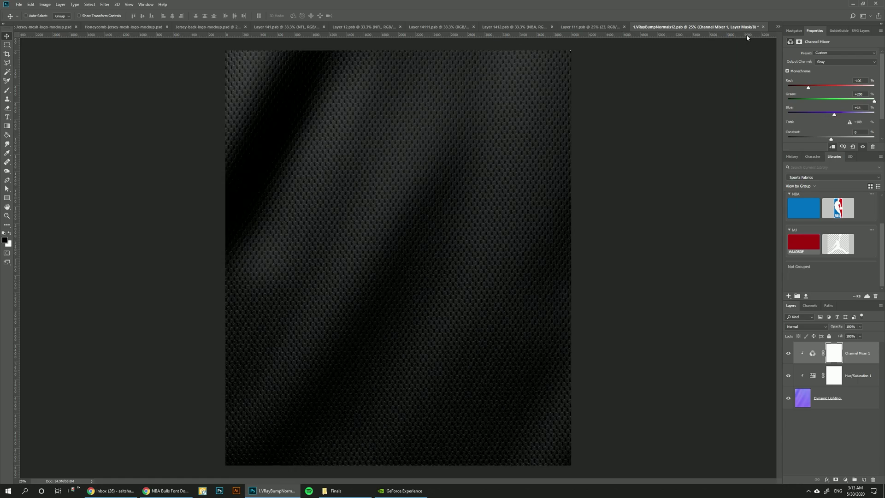
pyautogui.click(763, 27)
pyautogui.click(405, 176)
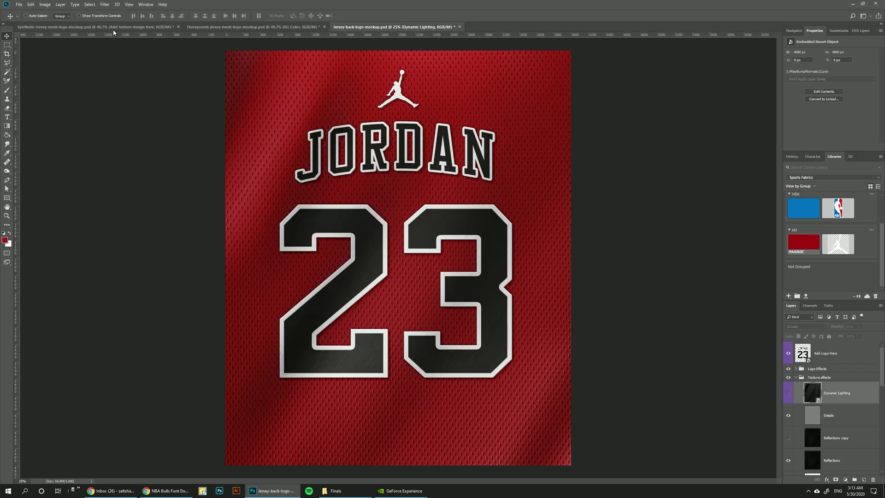
# In the synthetic jersey mockup, hide the Add texture design here layer and show the Add Logo Here layer and Logo group.
pyautogui.hotkey('ctrl', 'Tab')
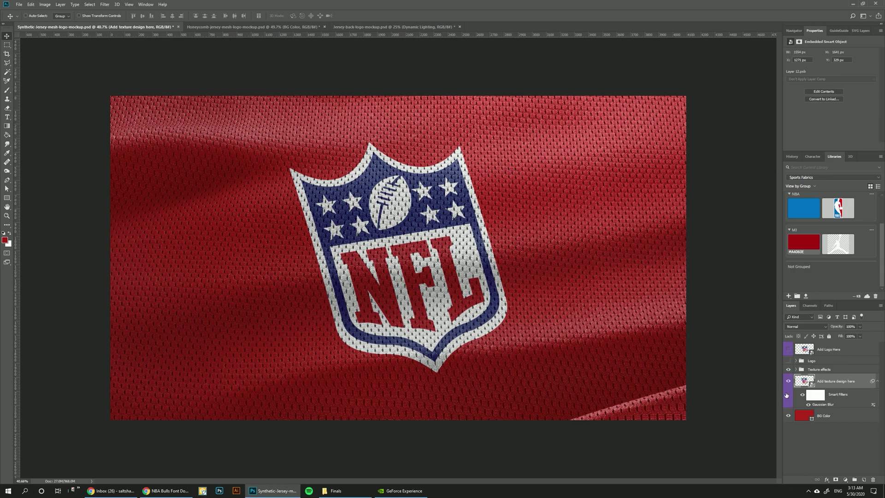
pyautogui.click(788, 380)
pyautogui.click(802, 350)
pyautogui.click(788, 351)
pyautogui.click(788, 361)
pyautogui.click(794, 30)
pyautogui.click(146, 4)
pyautogui.moveTo(132, 5)
pyautogui.click(139, 87)
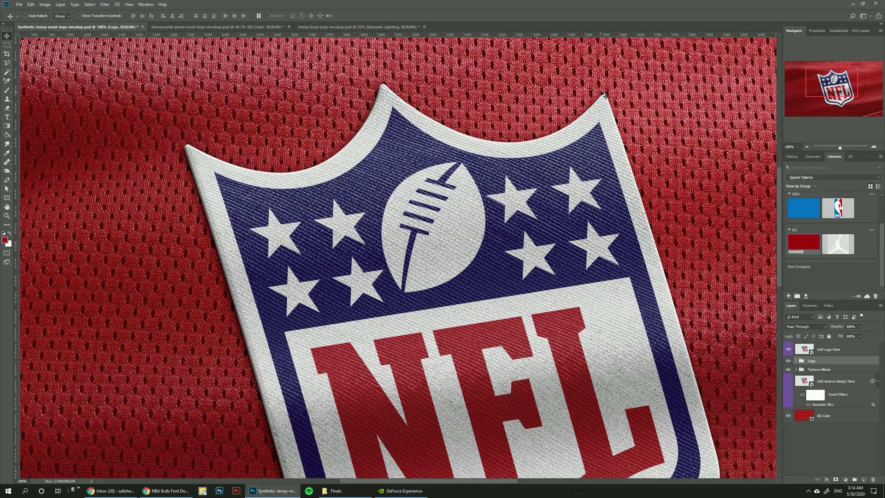
pyautogui.moveTo(839, 146); pyautogui.dragTo(837, 147)
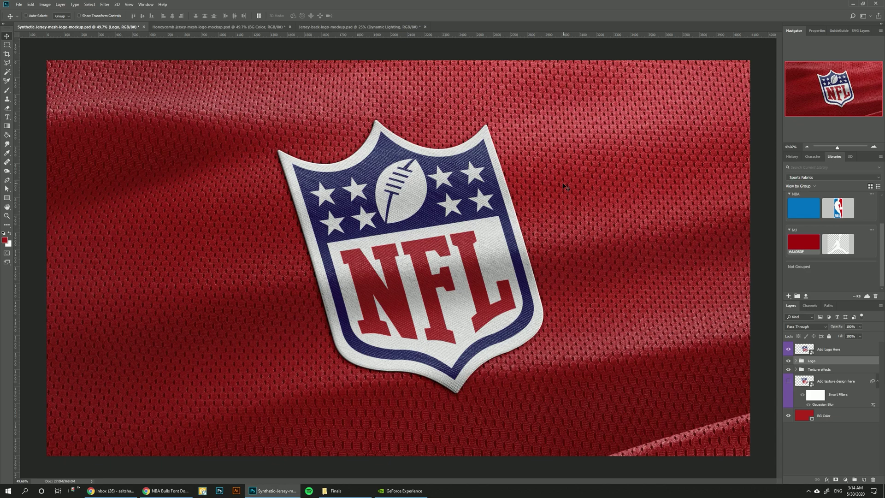
# Switch to File Explorer and extract Stitching-photoshop-Action.zip into the current Final folder.
pyautogui.click(335, 491)
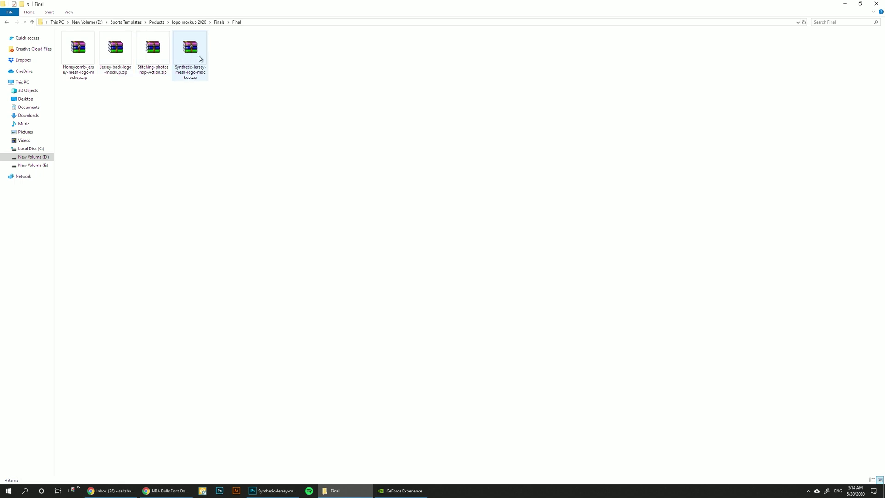
pyautogui.click(152, 57)
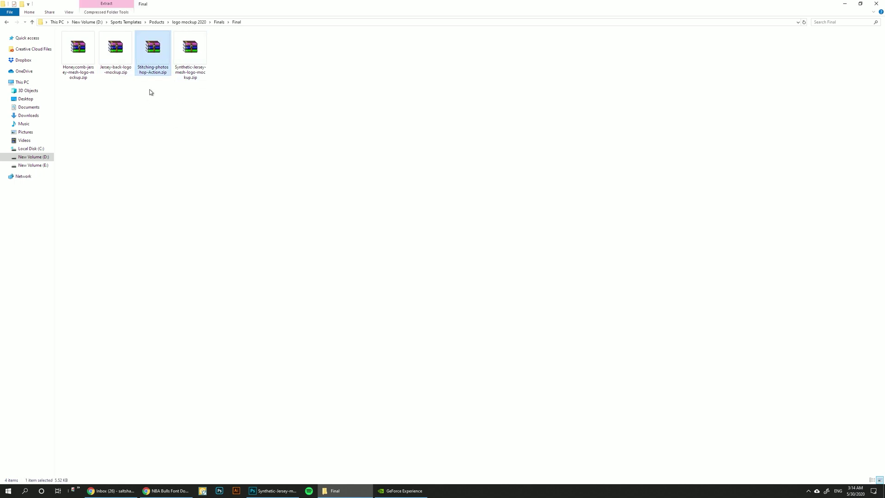
pyautogui.rightClick(148, 47)
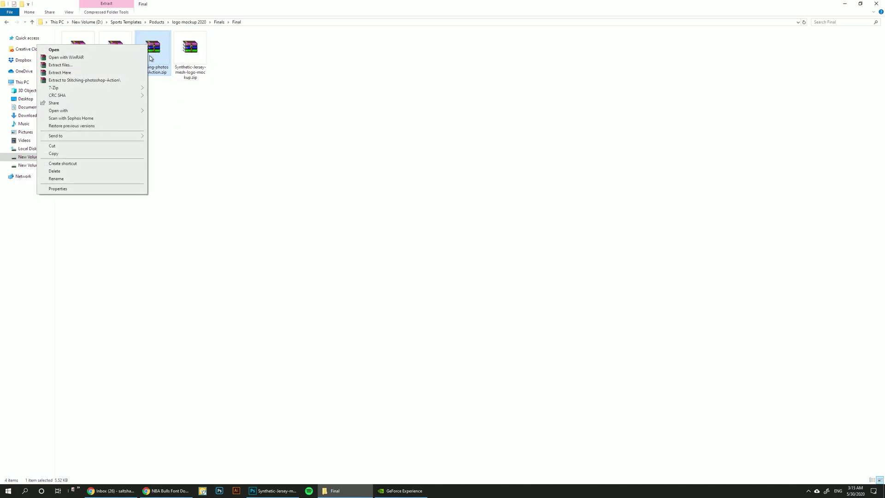
pyautogui.click(73, 74)
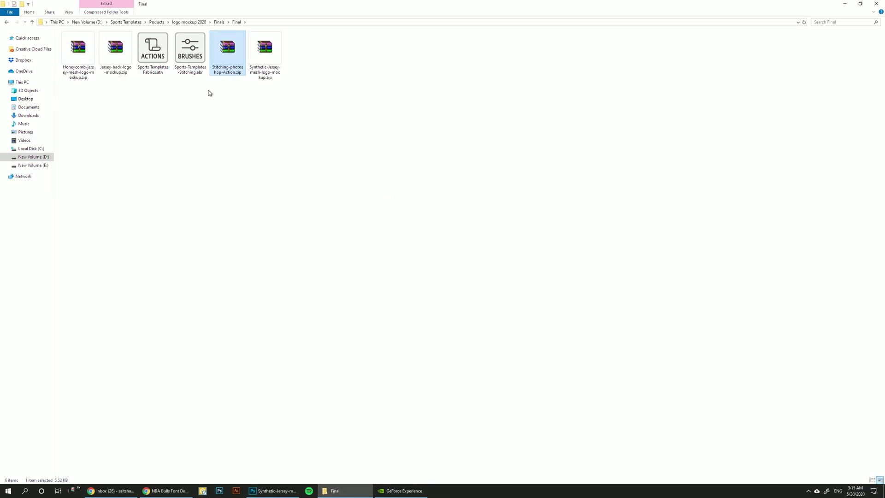
# Load the extracted Sports Templates Fabrics.atn actions and Sports-Templates-Stitching.abr brushes into Photoshop.
pyautogui.click(190, 64)
pyautogui.click(159, 58)
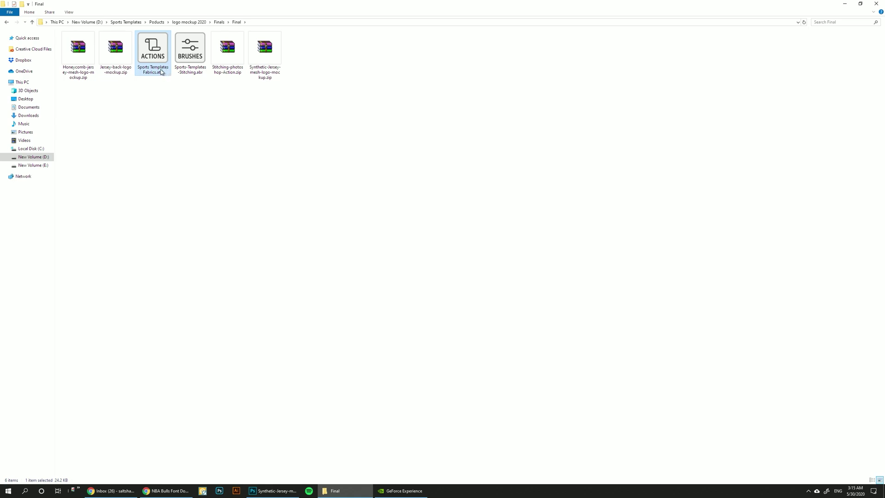
pyautogui.click(188, 55)
pyautogui.moveTo(152, 55); pyautogui.dragTo(446, 12)
pyautogui.click(260, 492)
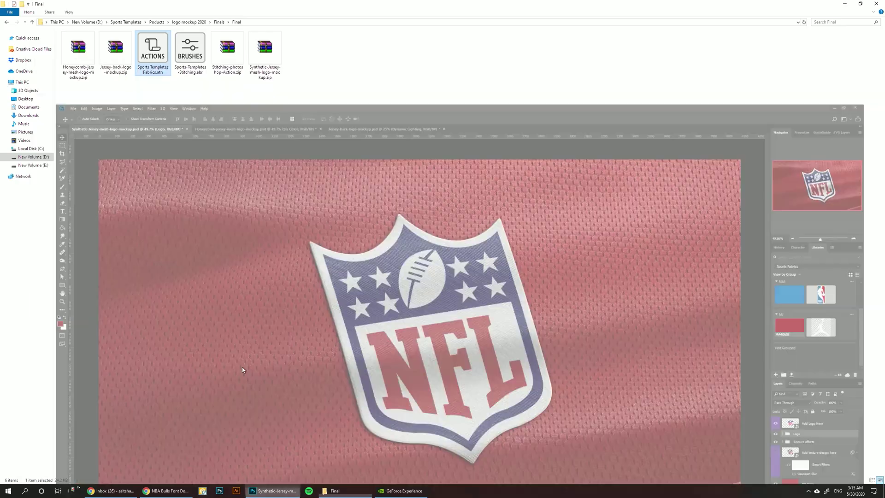
pyautogui.click(190, 58)
pyautogui.moveTo(190, 57)
pyautogui.mouseDown()
pyautogui.moveTo(272, 489)
pyautogui.moveTo(442, 134)
pyautogui.mouseUp()
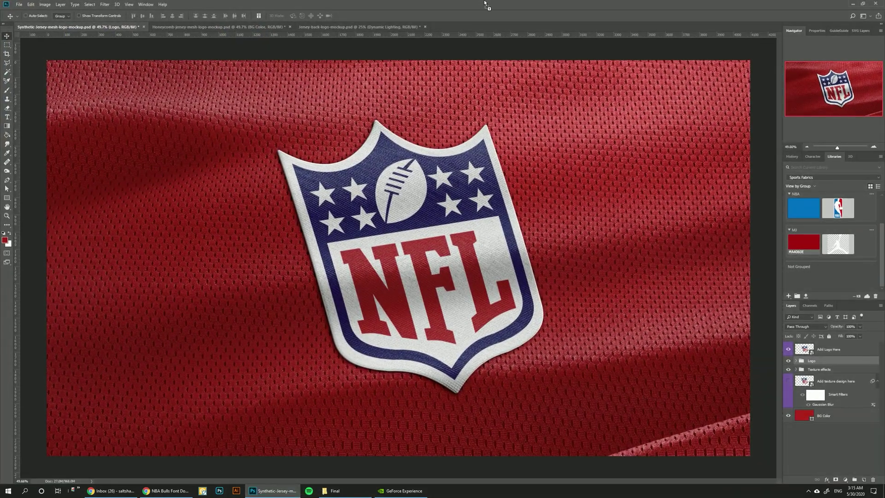
# With the Brush tool, check the loaded Sports-Templates-Stitching brush group and the option for importing brushes.
pyautogui.press('b')
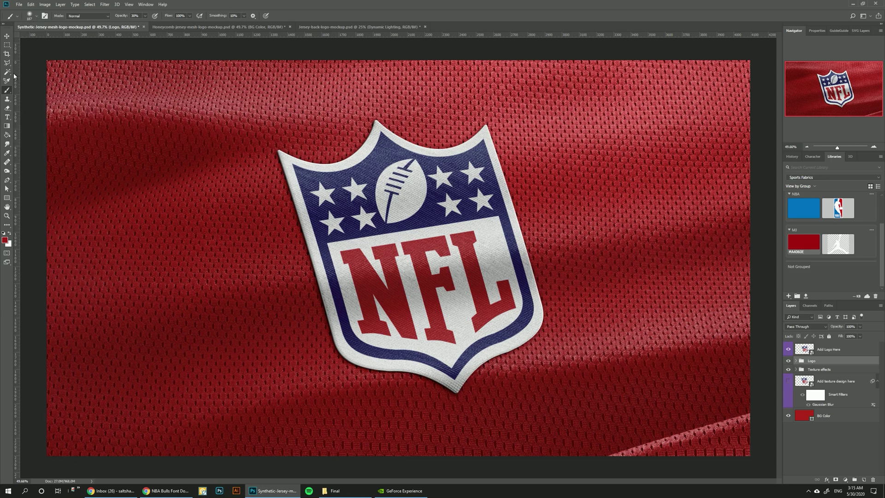
pyautogui.click(30, 16)
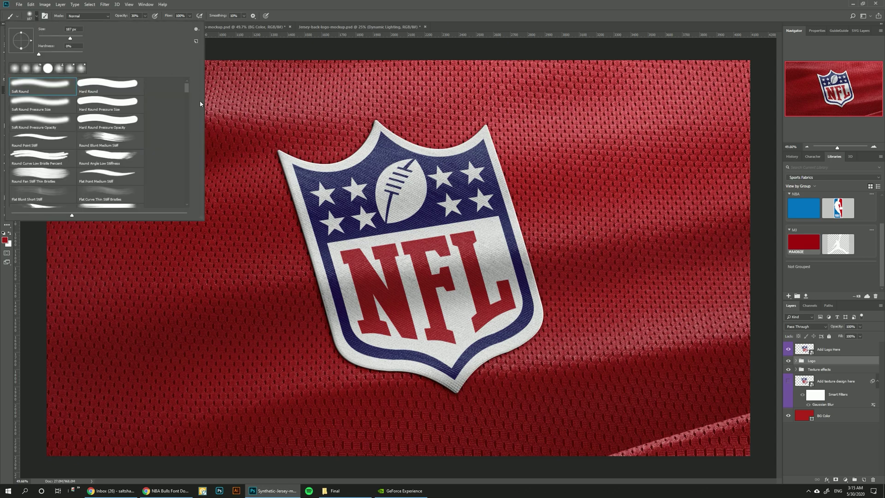
pyautogui.moveTo(187, 91); pyautogui.dragTo(188, 208)
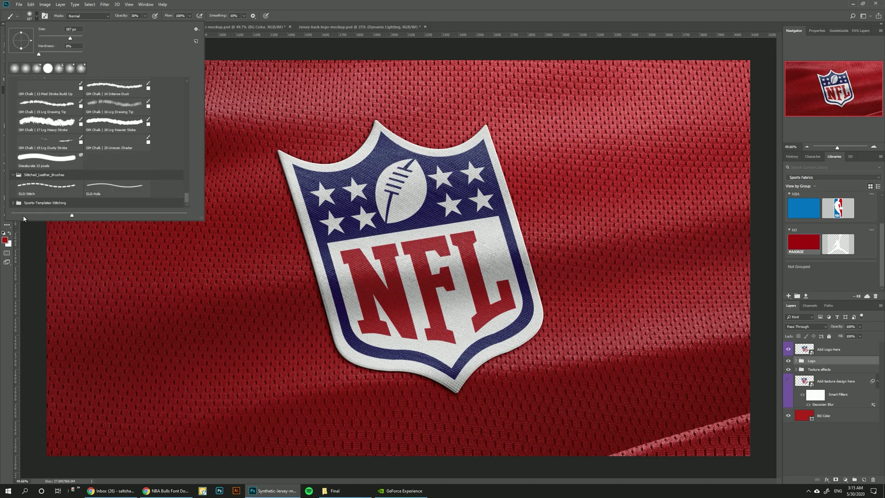
pyautogui.click(74, 202)
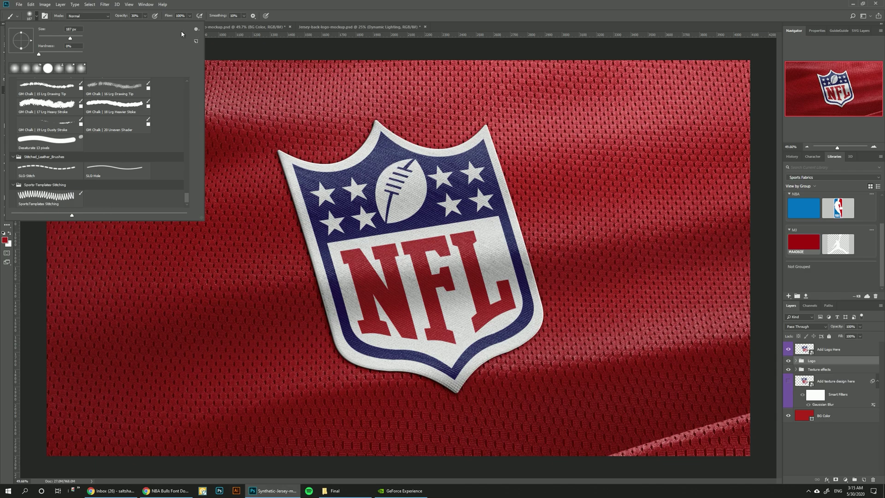
pyautogui.click(197, 31)
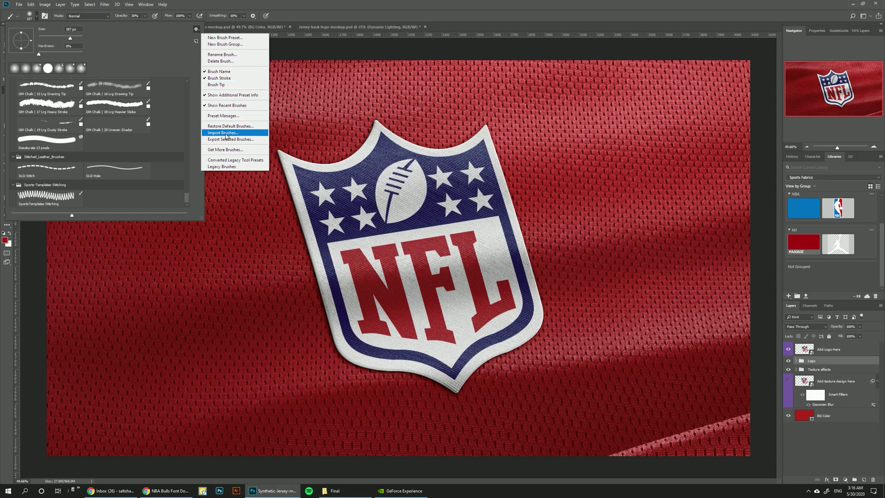
pyautogui.press('Escape')
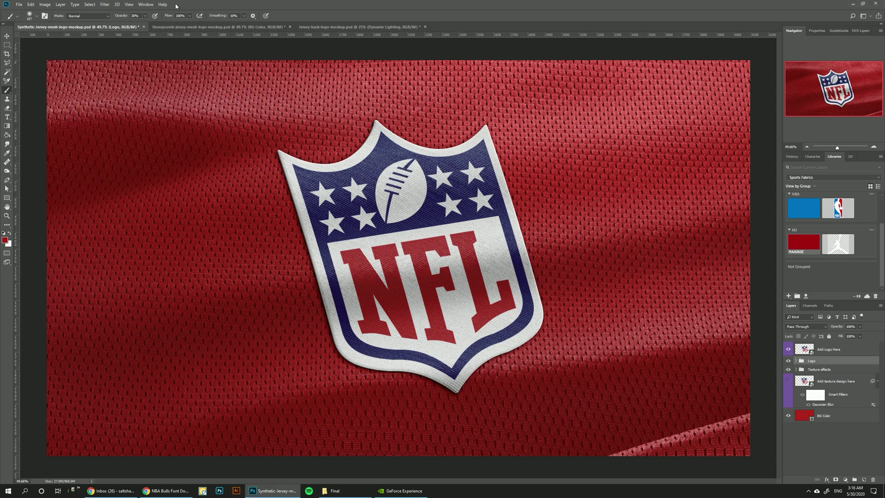
# Display the available actions, including the Sports Templates Fabrics set, and review the option for loading actions.
pyautogui.click(130, 4)
pyautogui.moveTo(145, 4)
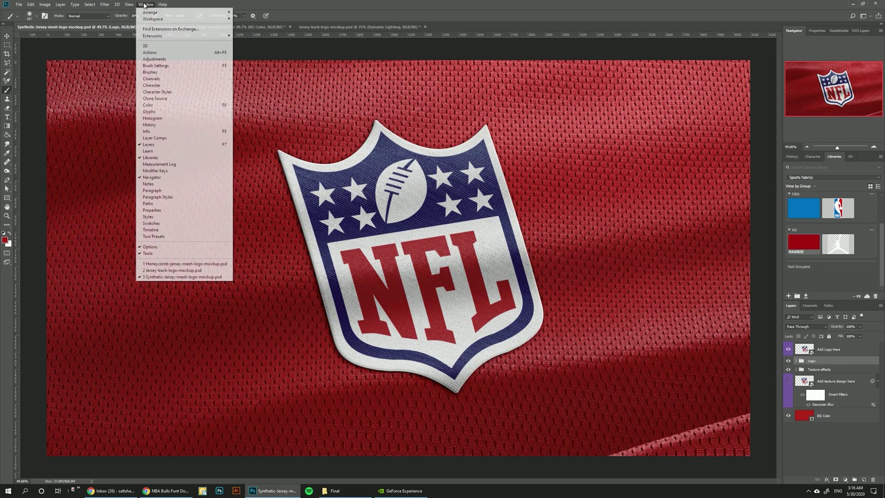
pyautogui.click(149, 52)
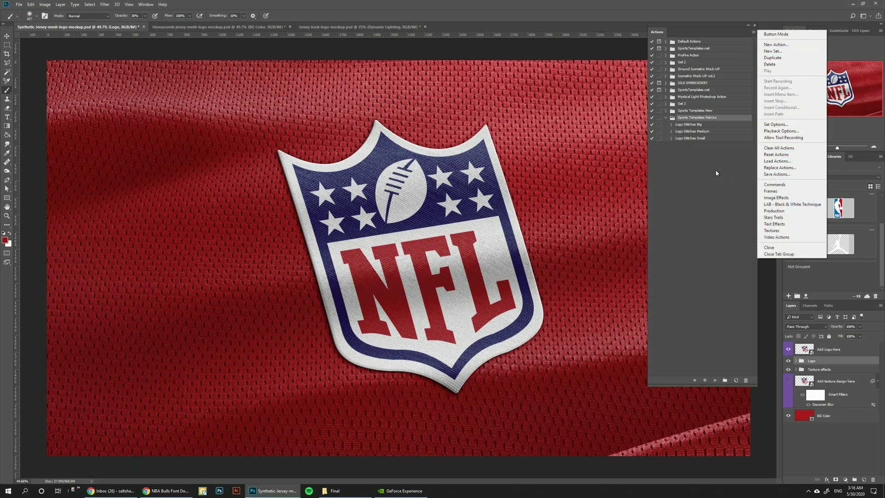
pyautogui.click(701, 173)
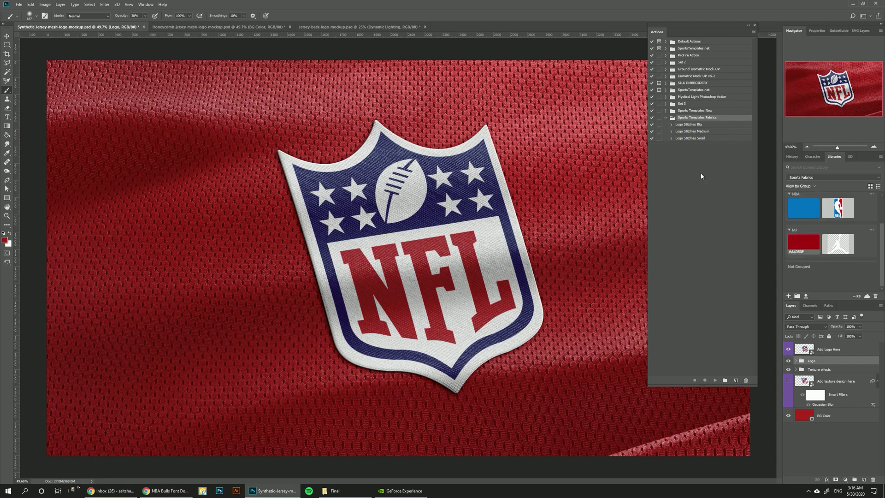
# Run the Logo Stitches Big action around the NFL logo with light grey #eaeaea as foreground colour and view the stitching at 100%.
pyautogui.click(690, 125)
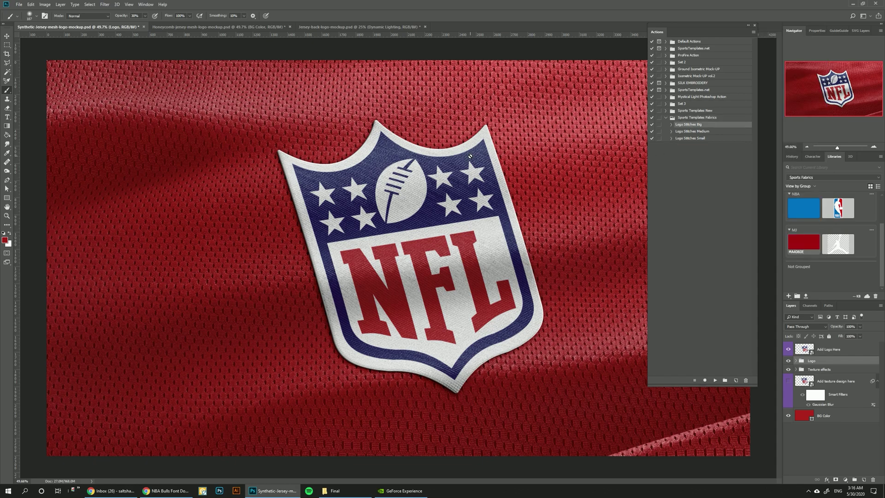
pyautogui.click(5, 240)
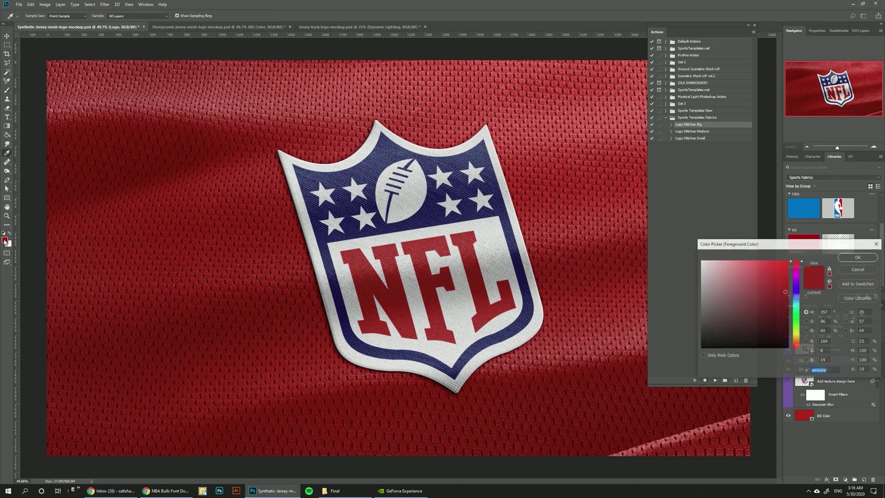
pyautogui.click(701, 265)
pyautogui.moveTo(683, 267); pyautogui.dragTo(678, 270)
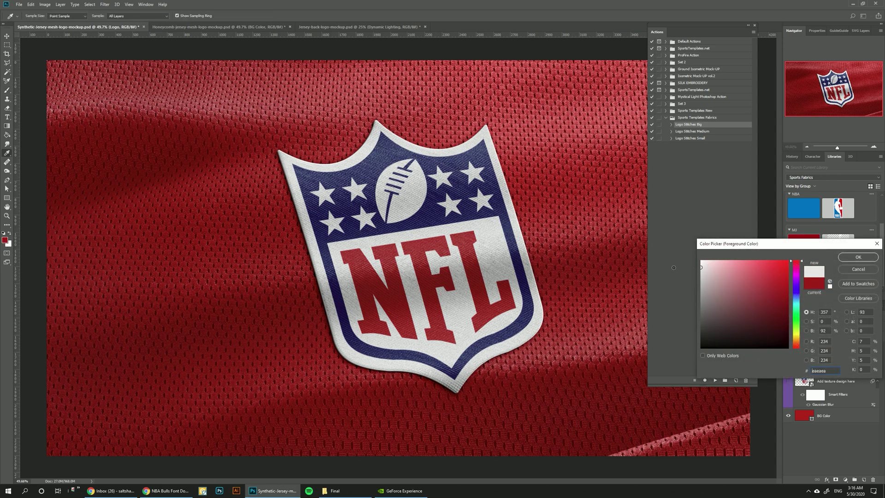
pyautogui.click(858, 257)
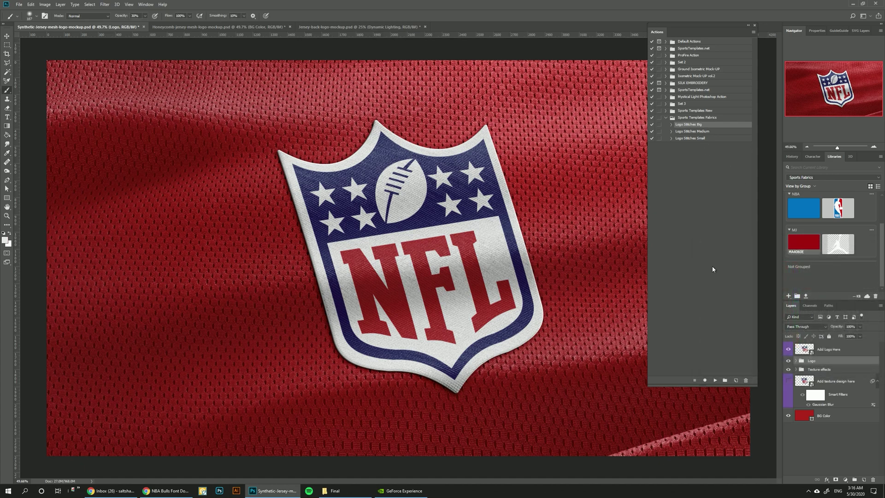
pyautogui.click(715, 381)
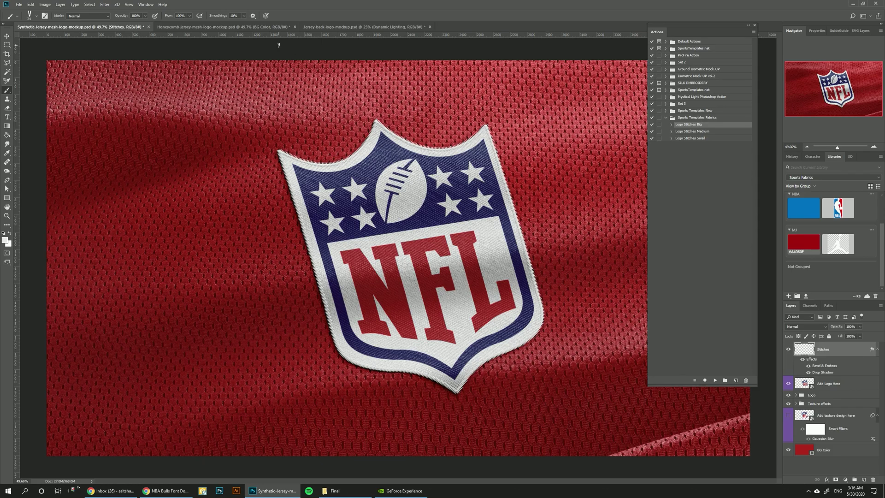
pyautogui.click(129, 4)
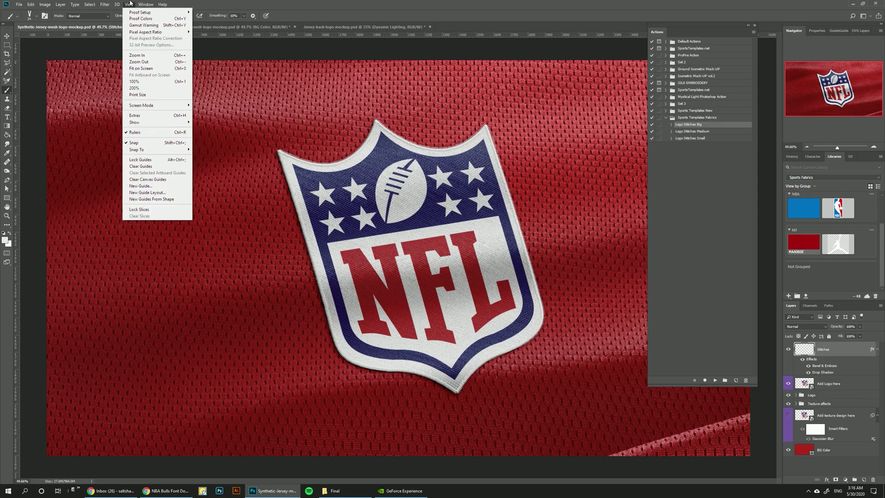
pyautogui.click(139, 82)
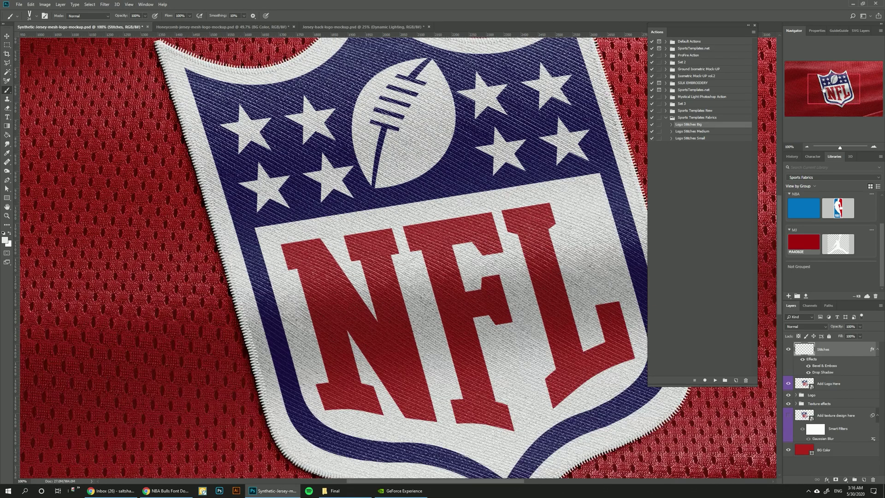
# Hide the big Stitches layer and run the Logo Stitches Medium action on the NFL mockup's Add Logo Here layer.
pyautogui.moveTo(825, 89); pyautogui.dragTo(827, 81)
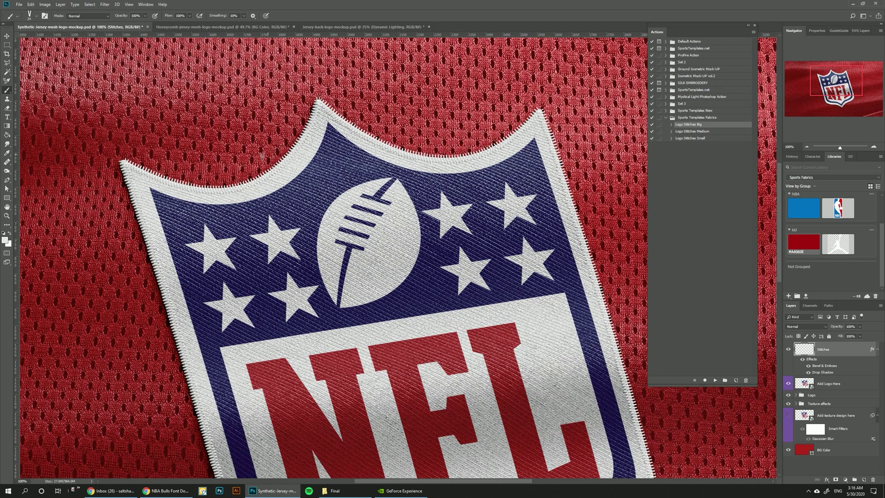
pyautogui.scroll(-2, 268, 153)
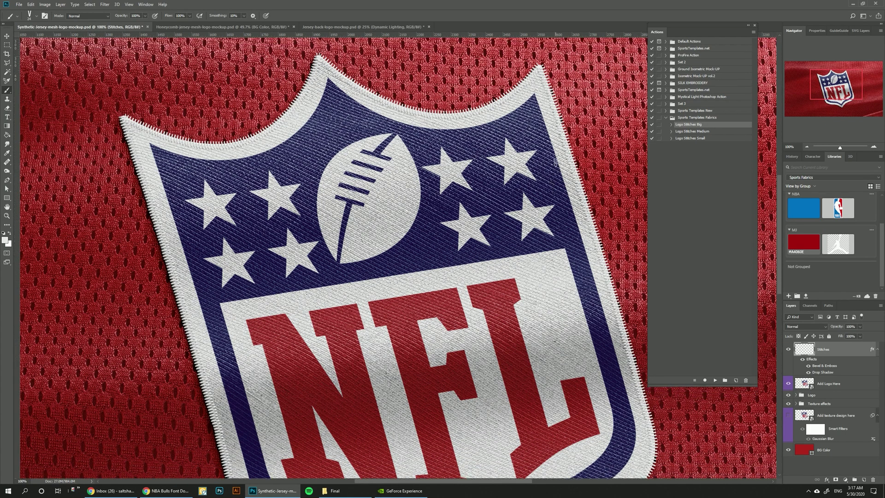
pyautogui.scroll(-3, 558, 165)
pyautogui.scroll(1, 562, 169)
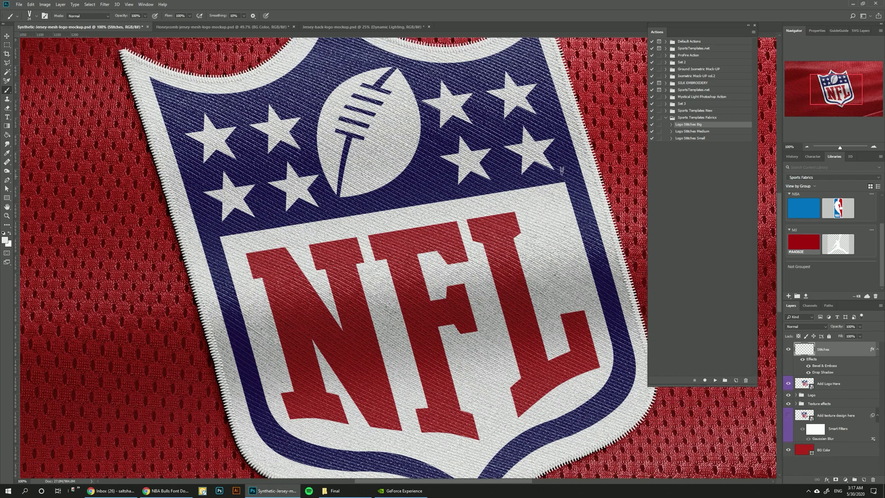
pyautogui.click(788, 349)
pyautogui.click(827, 385)
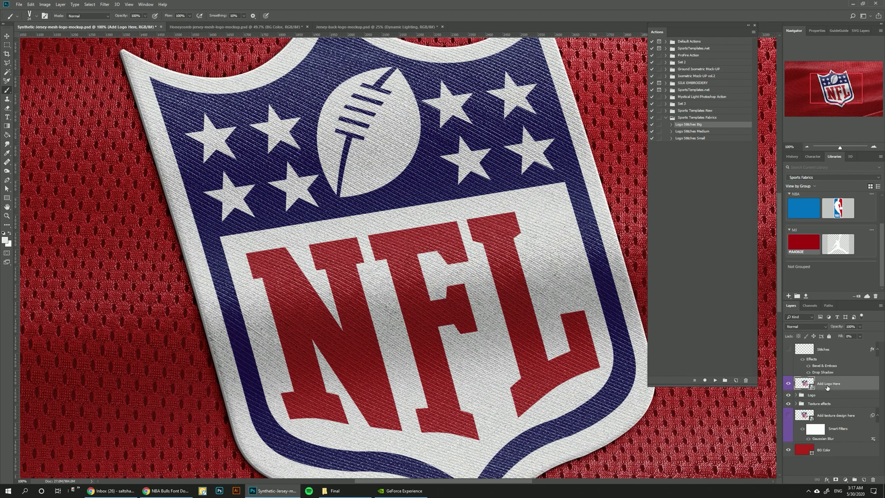
pyautogui.click(688, 132)
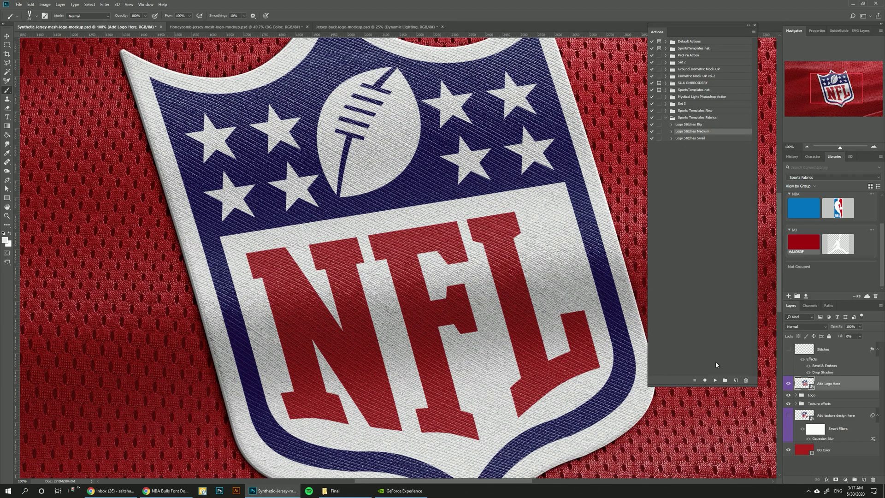
pyautogui.click(716, 382)
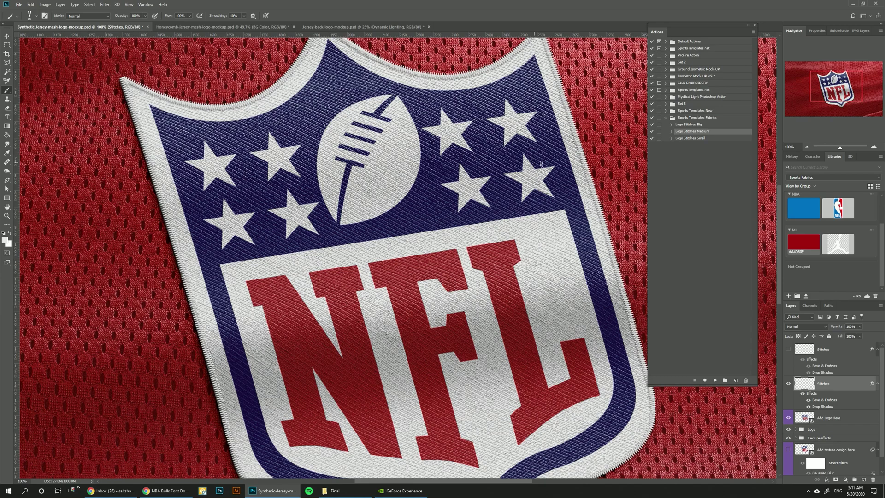
# Hide the medium Stitches layer, run the Logo Stitches Small action on the NFL logo, and inspect the stitched edge.
pyautogui.click(788, 383)
pyautogui.click(683, 140)
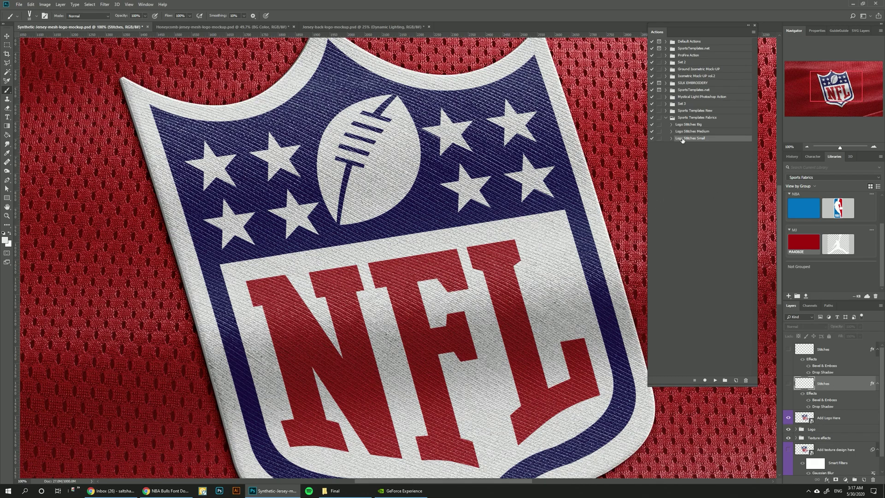
pyautogui.click(714, 381)
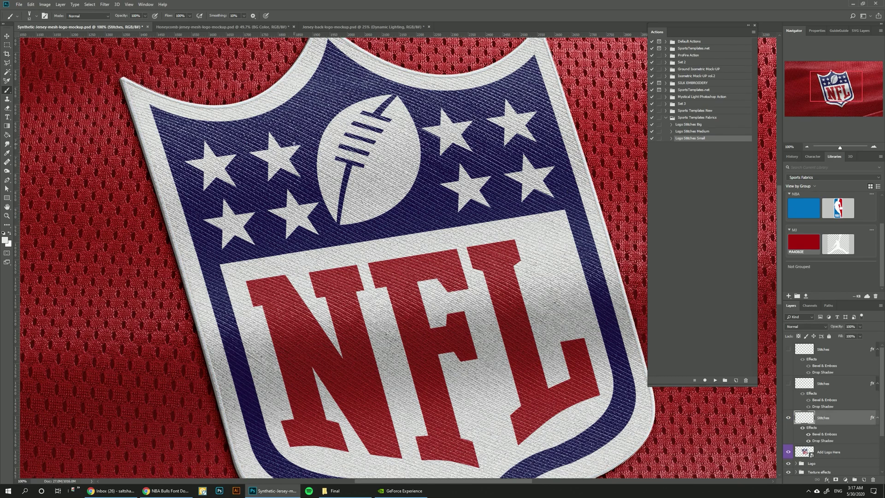
pyautogui.scroll(-5, 293, 143)
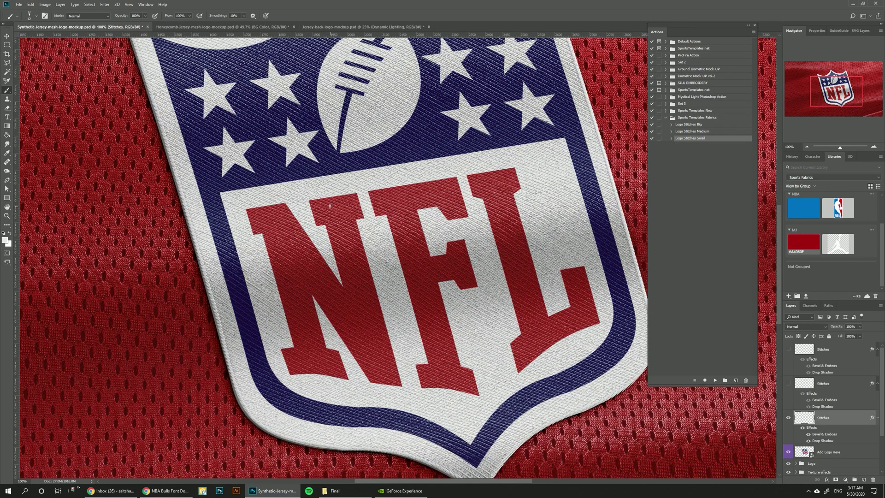
pyautogui.scroll(6, 397, 258)
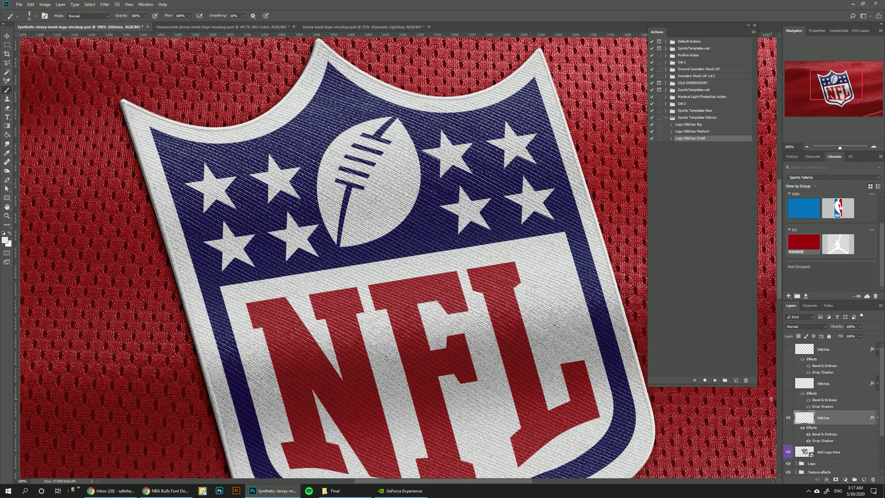
# Compare the big, medium and small stitching around the NFL logo by toggling the Stitches layers' visibility, ending with only the small stitching shown.
pyautogui.click(787, 385)
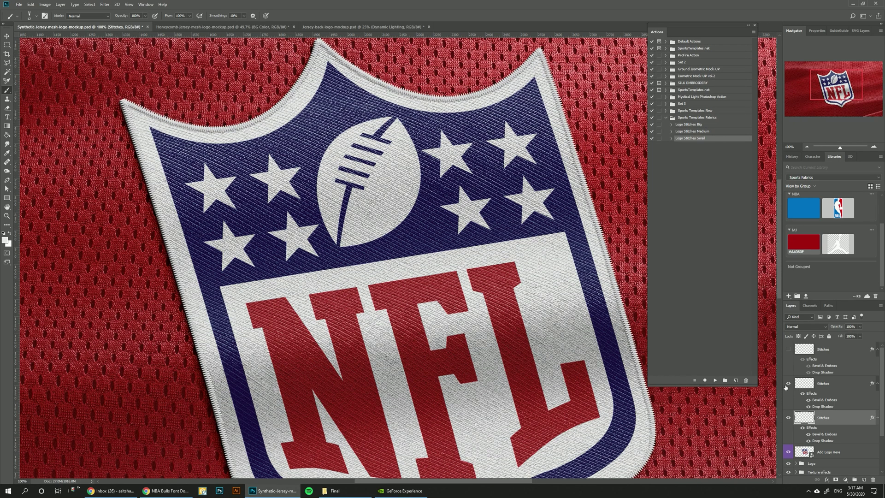
pyautogui.click(790, 421)
pyautogui.click(811, 386)
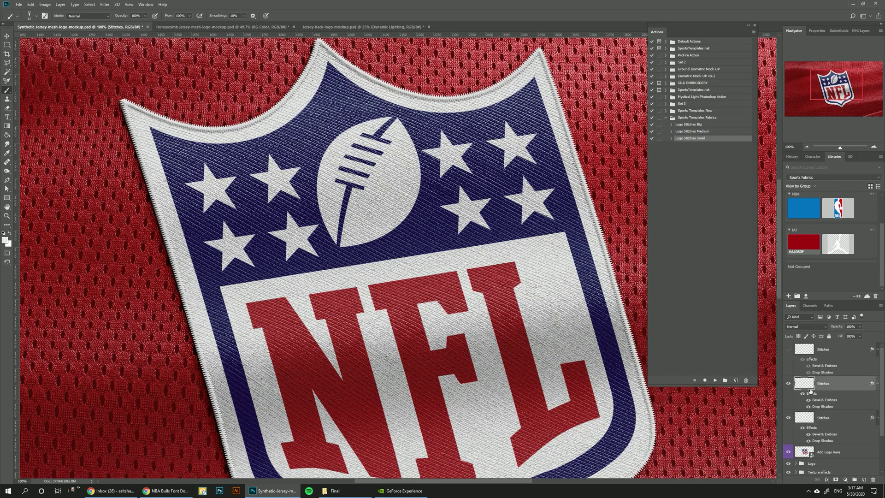
pyautogui.click(789, 385)
pyautogui.click(788, 385)
pyautogui.click(788, 349)
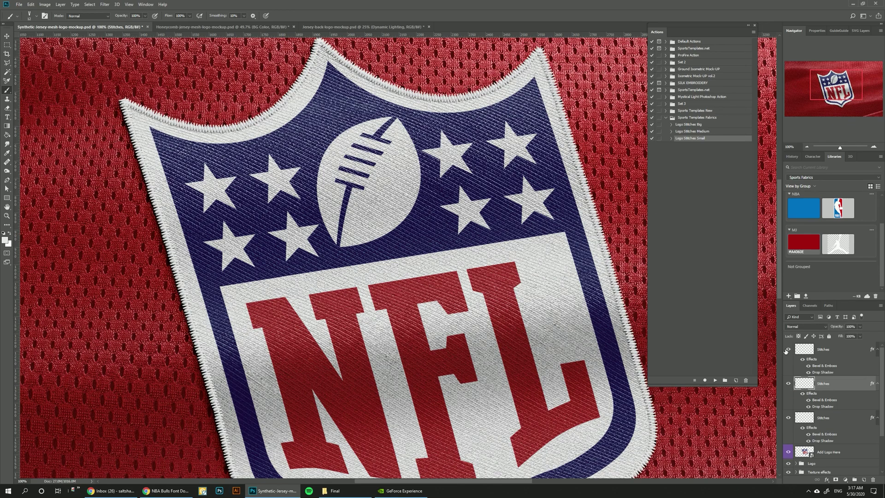
pyautogui.click(787, 349)
pyautogui.click(787, 349)
pyautogui.click(787, 349)
pyautogui.moveTo(840, 147); pyautogui.dragTo(840, 148)
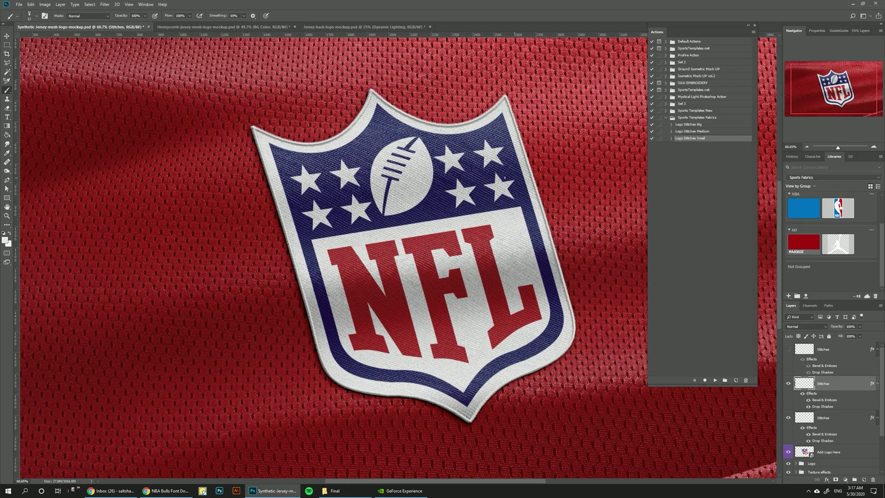
pyautogui.click(788, 384)
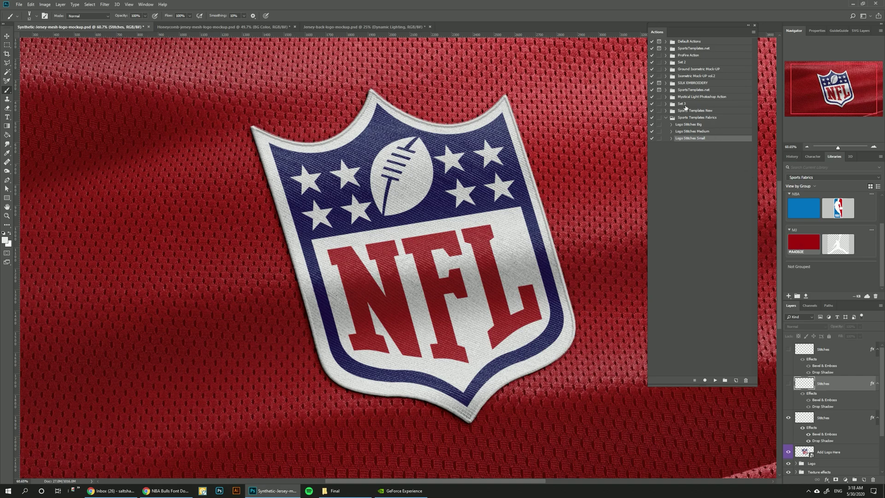
# In Honeycomb-jersey-mesh-logo-mockup.psd, replace the texture design with the NBA patch by hiding the Add texture design here layer and saving the logo smart object.
pyautogui.click(200, 28)
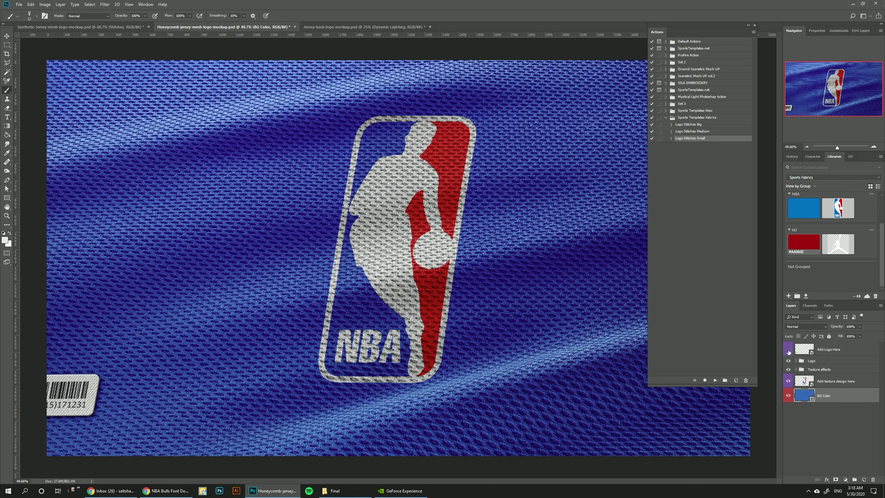
pyautogui.click(789, 380)
pyautogui.click(808, 350)
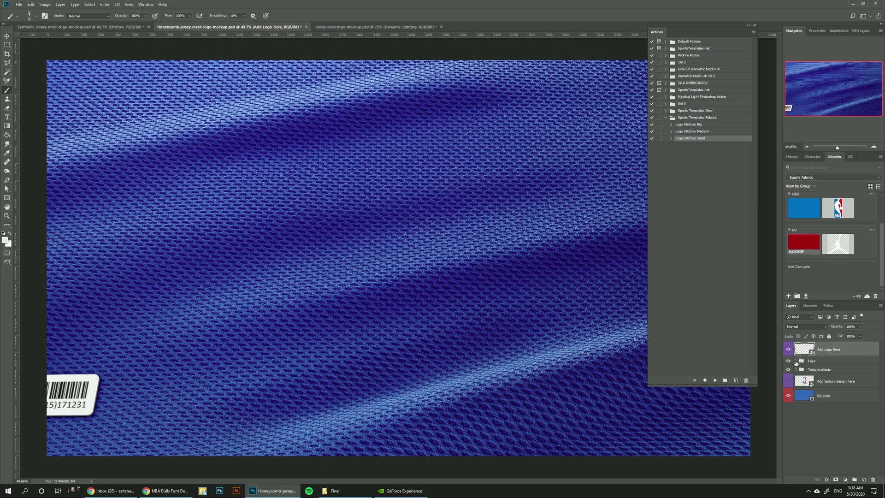
pyautogui.doubleClick(804, 381)
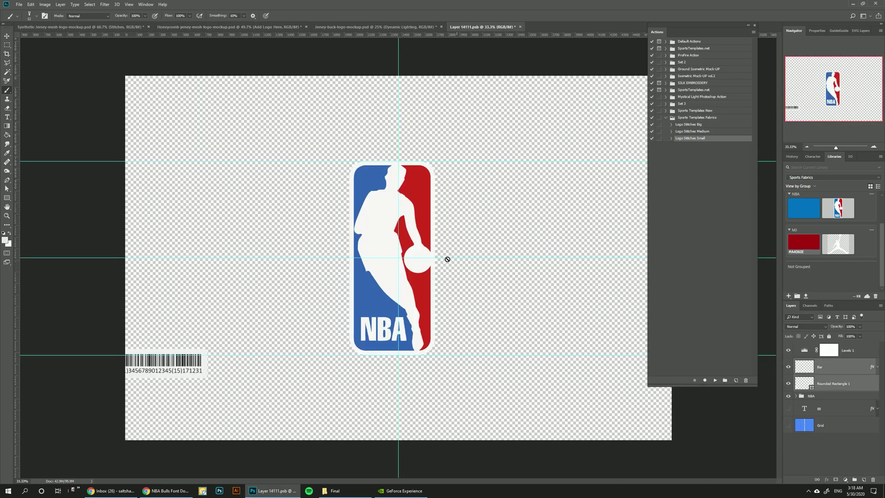
pyautogui.click(520, 27)
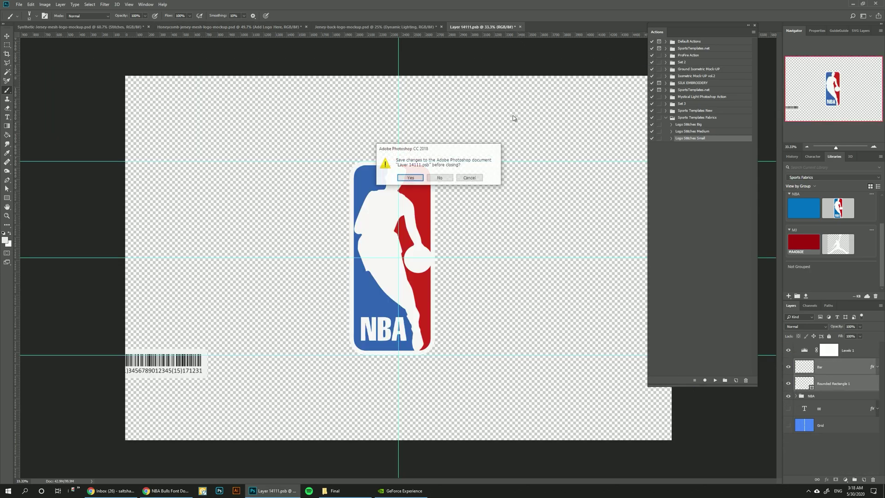
pyautogui.click(410, 178)
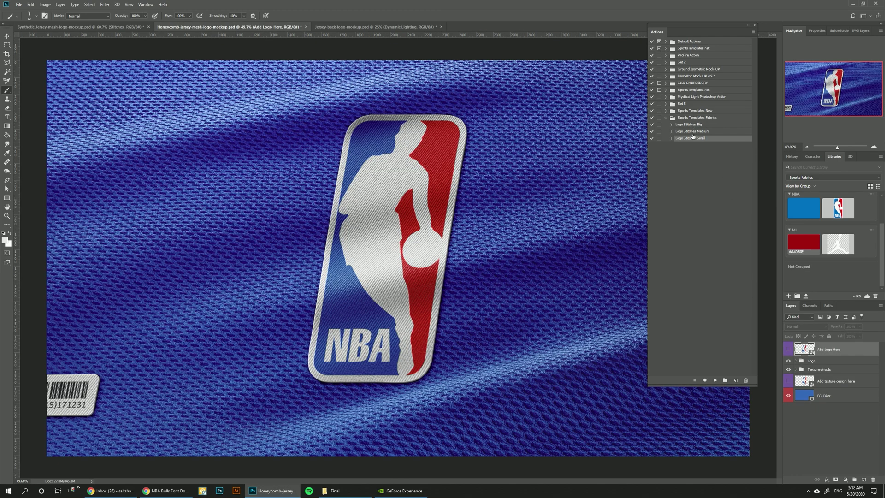
# Run the Logo Stitches Medium action on the NBA logo, check the stitching at 100%, and fit the image to the screen.
pyautogui.click(691, 132)
pyautogui.click(714, 380)
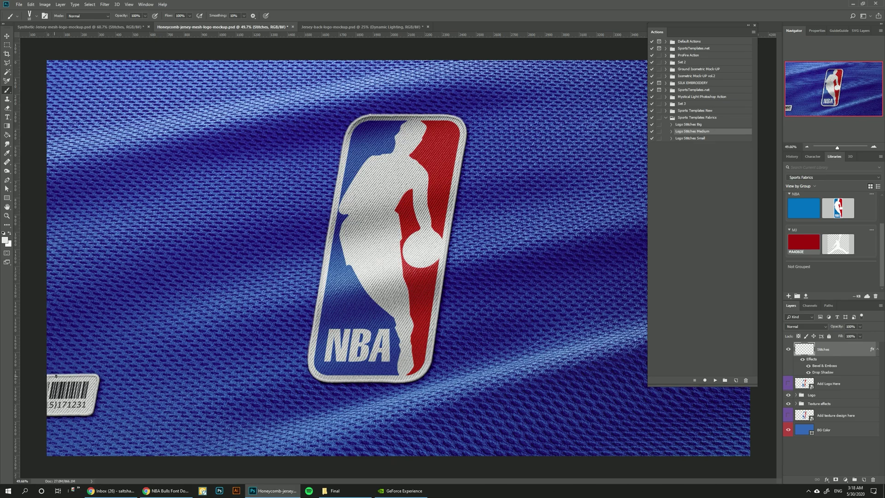
pyautogui.click(129, 4)
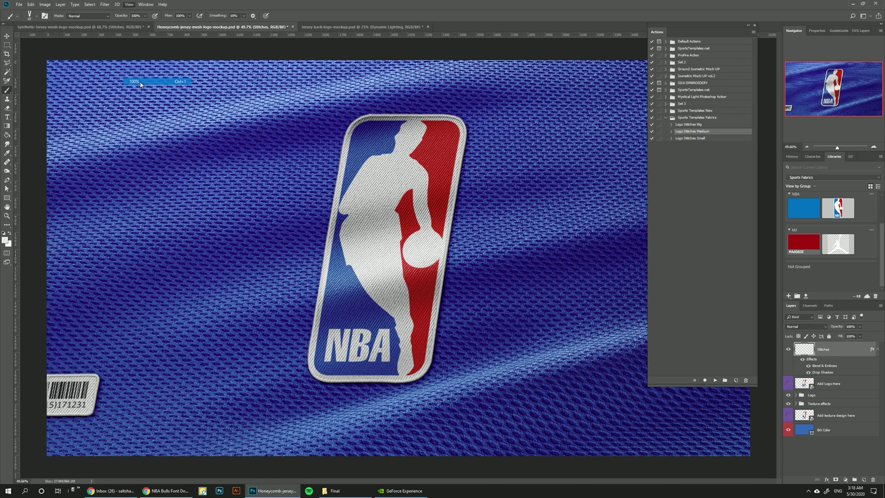
pyautogui.click(138, 83)
pyautogui.click(796, 107)
pyautogui.hotkey('ctrl', '0')
# In Jersey-back-logo-mockup.psd, run the Logo Stitches Small action on the Add Logo Here layer and inspect the stitching at 100%.
pyautogui.hotkey('ctrl', 'Tab')
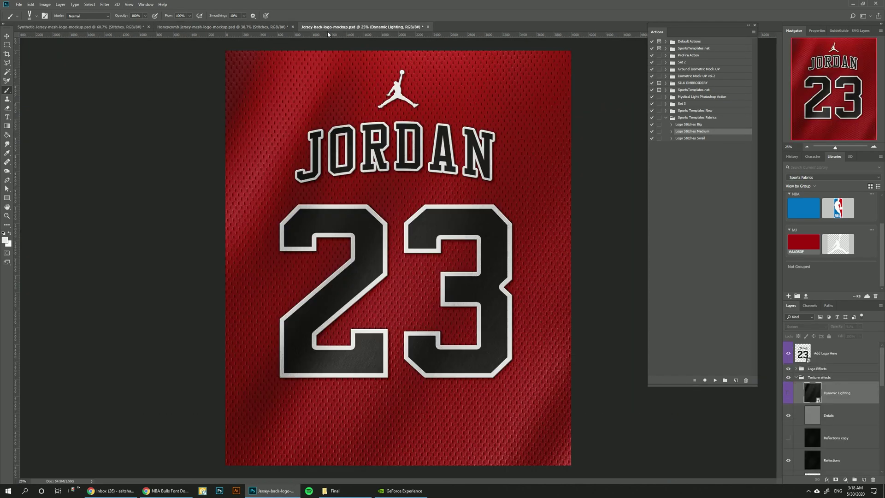
pyautogui.click(819, 360)
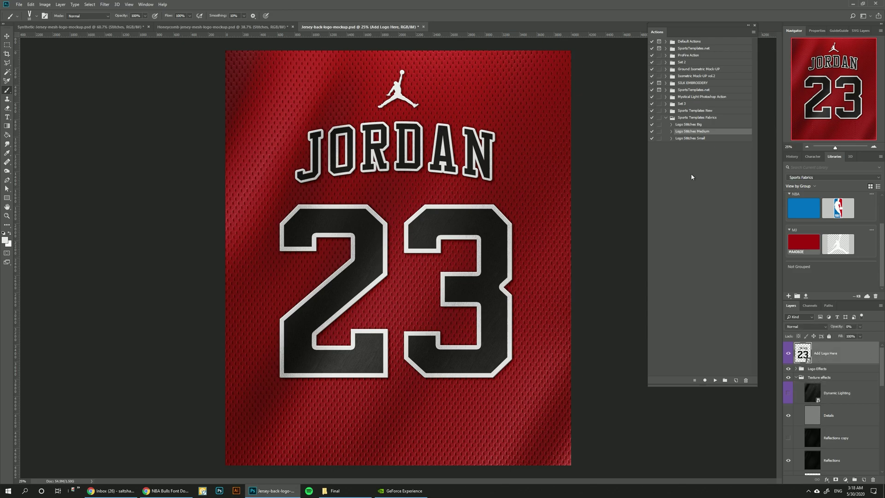
pyautogui.click(690, 138)
pyautogui.click(715, 380)
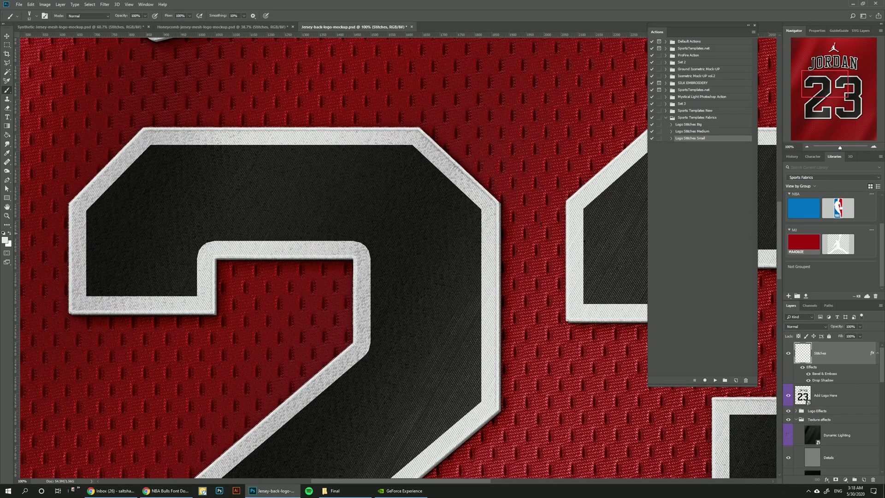
pyautogui.moveTo(819, 86); pyautogui.dragTo(822, 69)
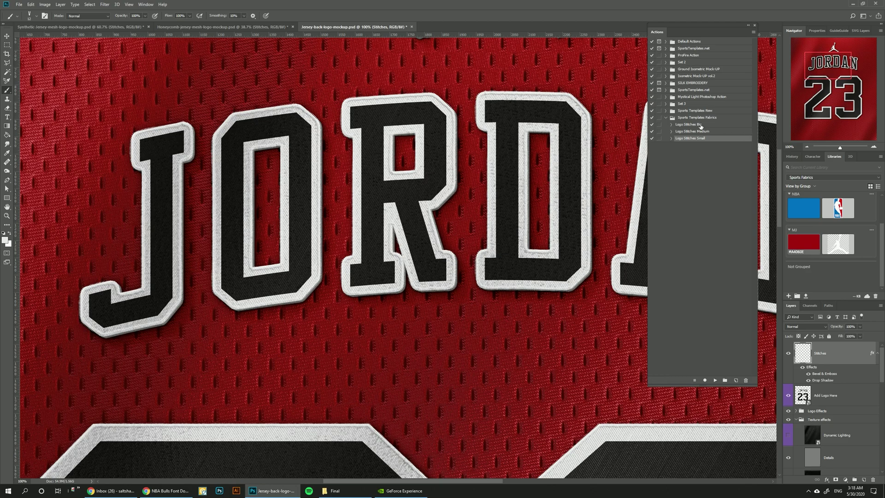
pyautogui.moveTo(823, 64)
pyautogui.mouseDown()
pyautogui.moveTo(823, 56)
pyautogui.moveTo(822, 67)
pyautogui.mouseUp()
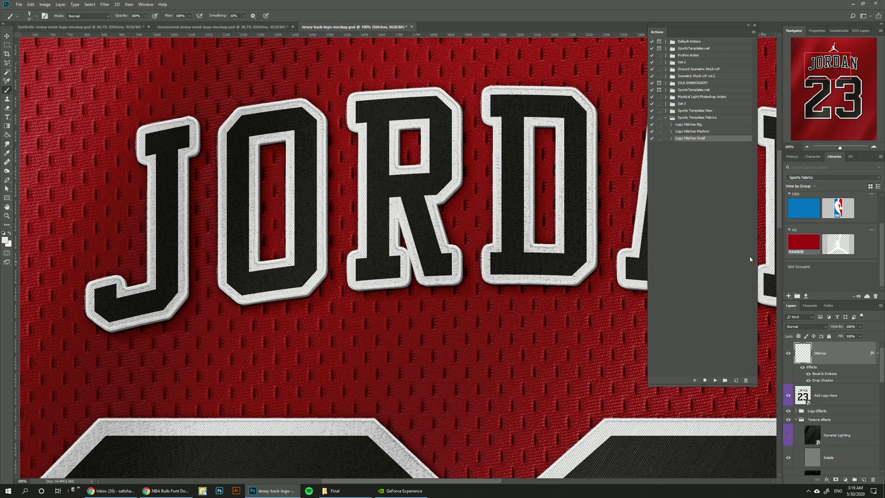
# Run the Logo Stitches Big action on the jersey back design and hide the small Stitches layer.
pyautogui.click(690, 125)
pyautogui.click(715, 380)
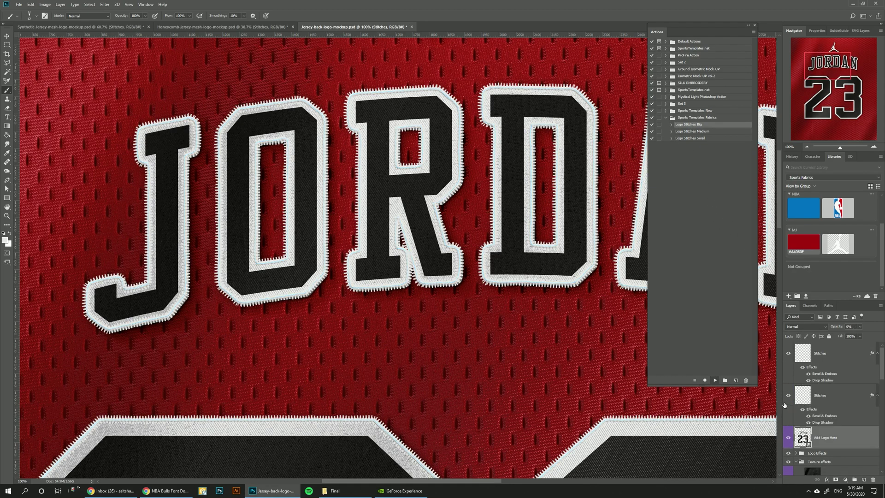
pyautogui.click(787, 353)
# Clear the big stitching around the Jumpman logo within a rectangular marquee selection, and deselect.
pyautogui.moveTo(820, 62)
pyautogui.mouseDown()
pyautogui.moveTo(811, 106)
pyautogui.moveTo(842, 83)
pyautogui.moveTo(825, 65)
pyautogui.moveTo(832, 56)
pyautogui.mouseUp()
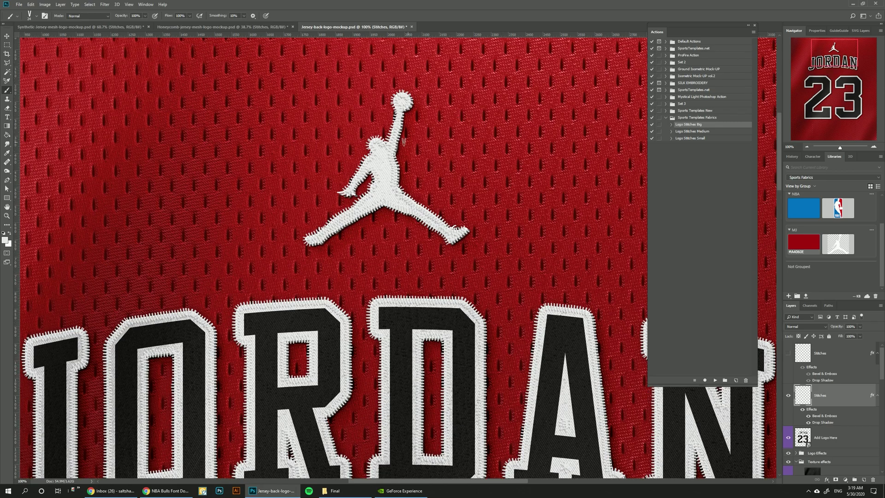
pyautogui.press('m')
pyautogui.moveTo(506, 77); pyautogui.dragTo(241, 264)
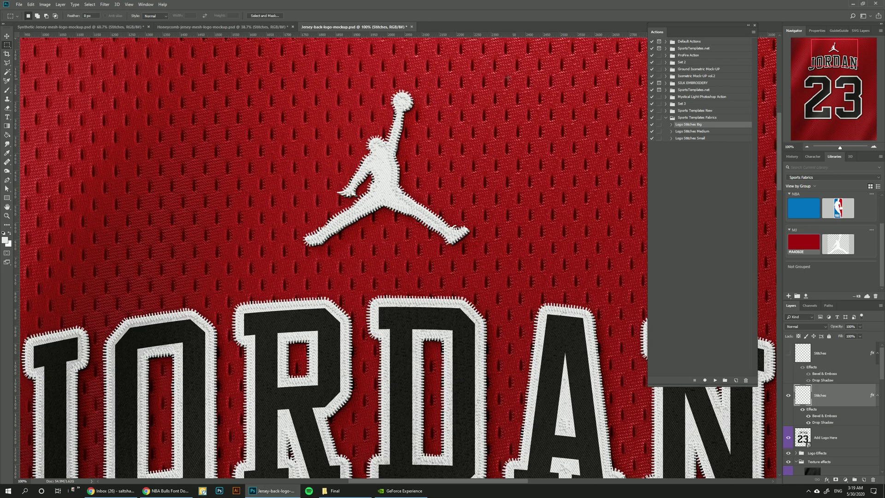
pyautogui.press('Delete')
pyautogui.hotkey('ctrl', 'd')
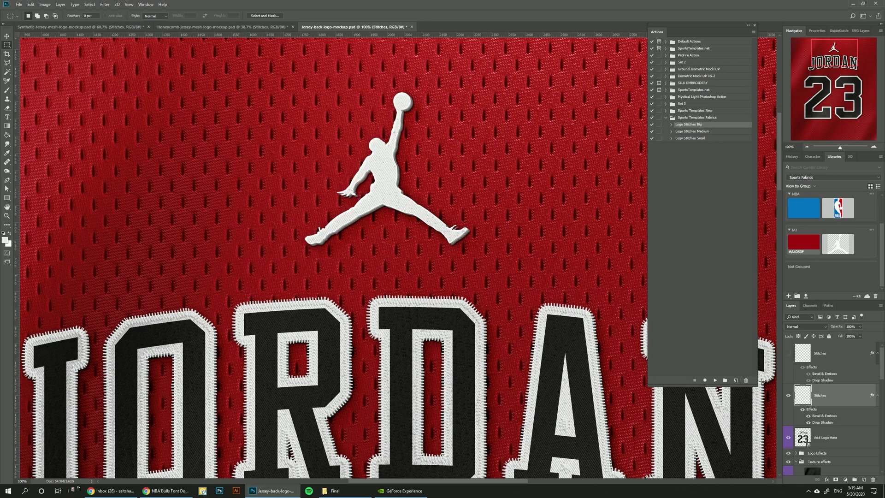
# Show the small Stitches layer and move it below the big Stitches layer.
pyautogui.click(789, 353)
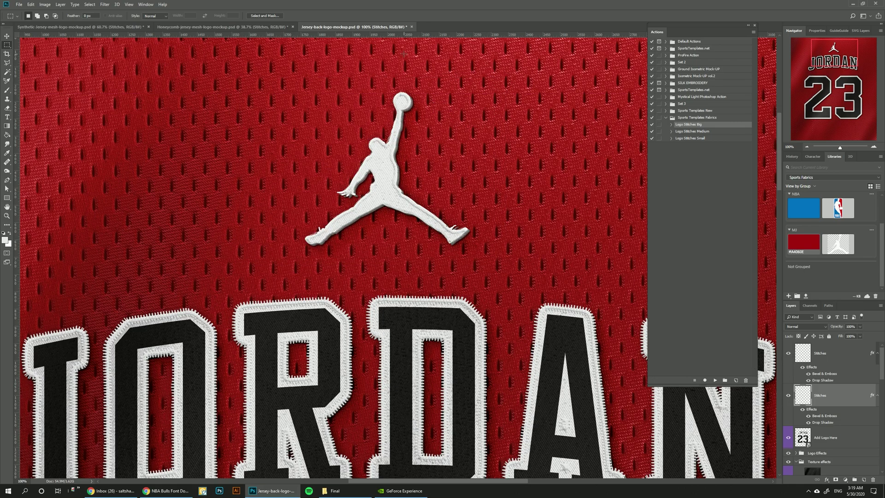
pyautogui.click(820, 357)
pyautogui.click(825, 413)
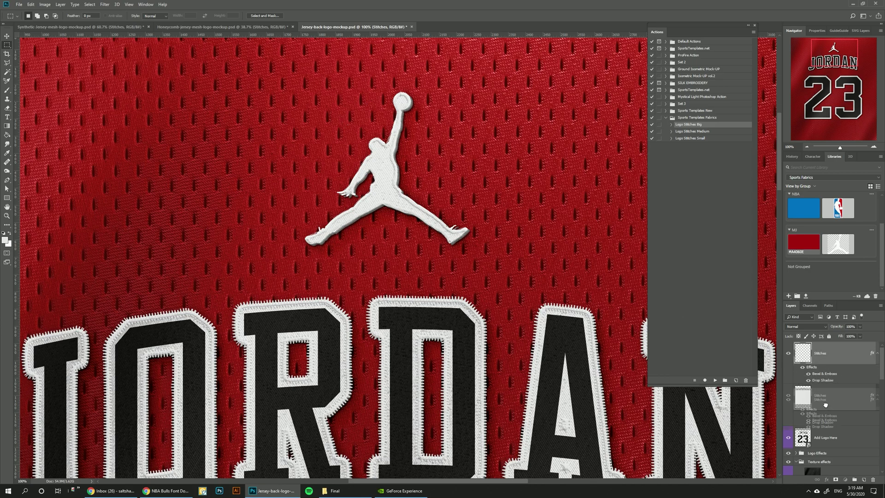
# Invert a rectangular selection around the Jumpman logo, clear the small stitching outside that area, and deselect.
pyautogui.hotkey('ctrl', 'shift', 'd')
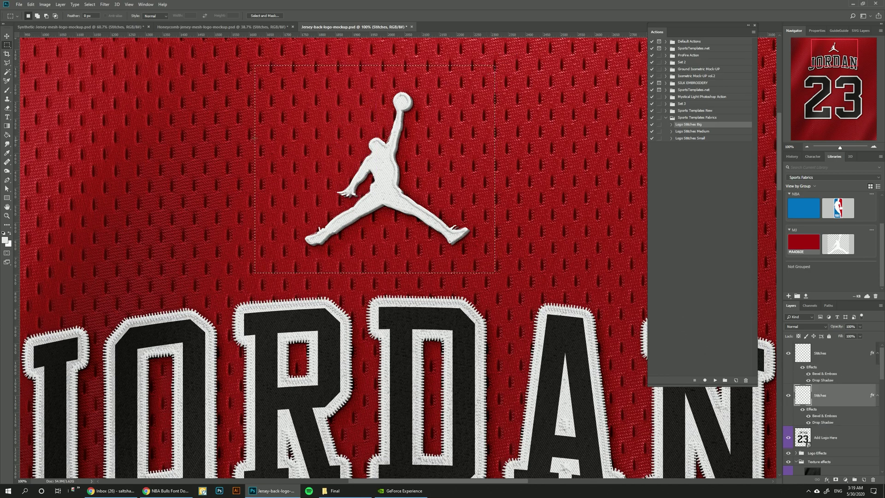
pyautogui.rightClick(191, 133)
pyautogui.click(196, 141)
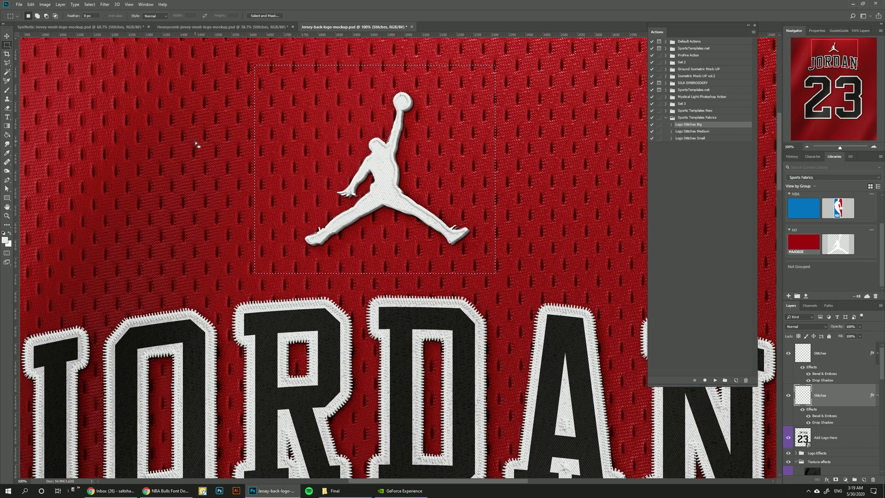
pyautogui.hotkey('ctrl', 'd')
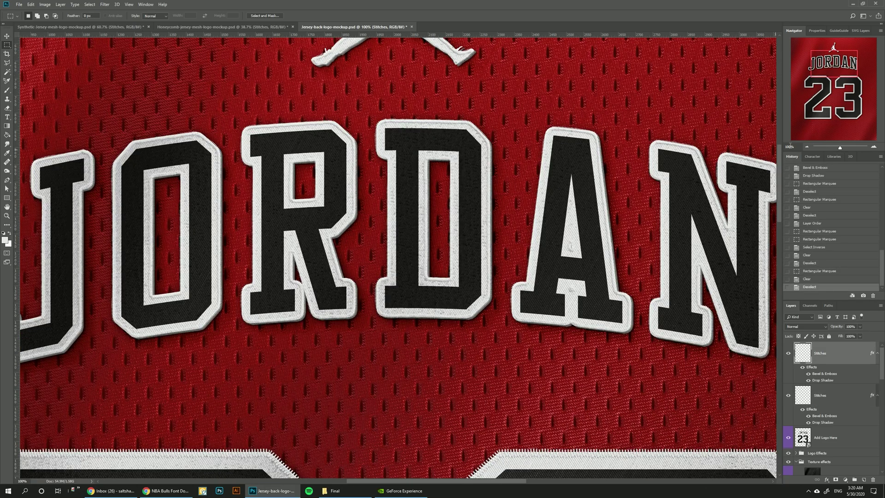
# Review the big stitching on the jersey number, and return to Synthetic-Jersey-mesh-logo-mockup.psd to view the whole NFL mockup.
pyautogui.moveTo(829, 72); pyautogui.dragTo(827, 85)
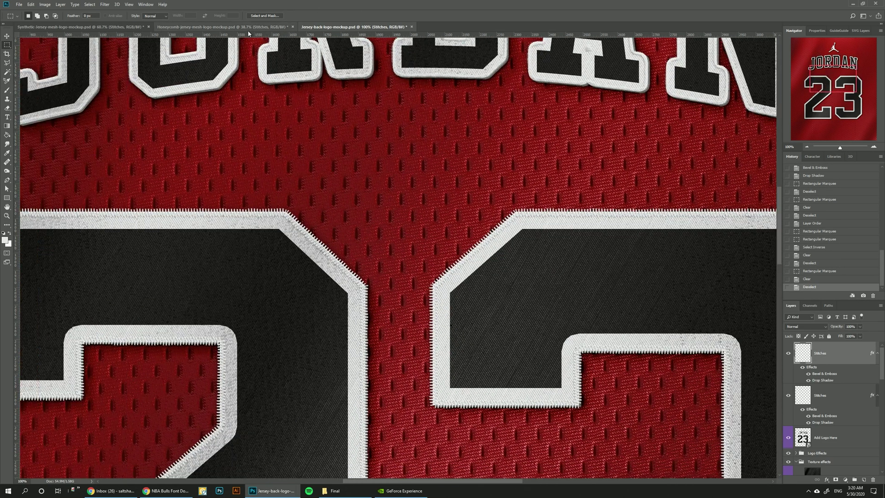
pyautogui.click(247, 28)
pyautogui.click(106, 27)
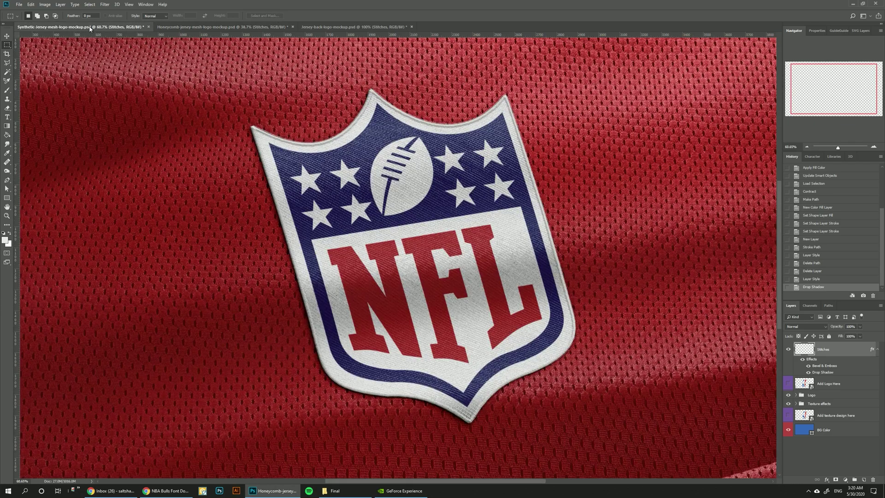
pyautogui.moveTo(842, 147); pyautogui.dragTo(837, 148)
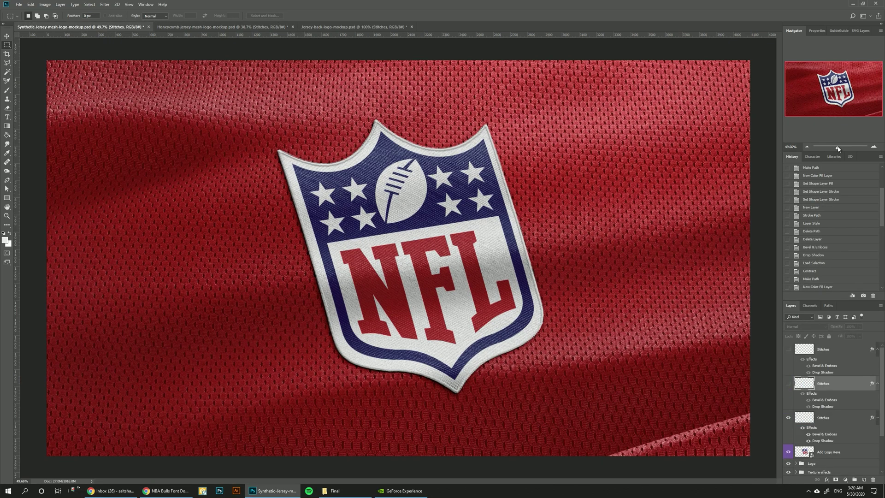